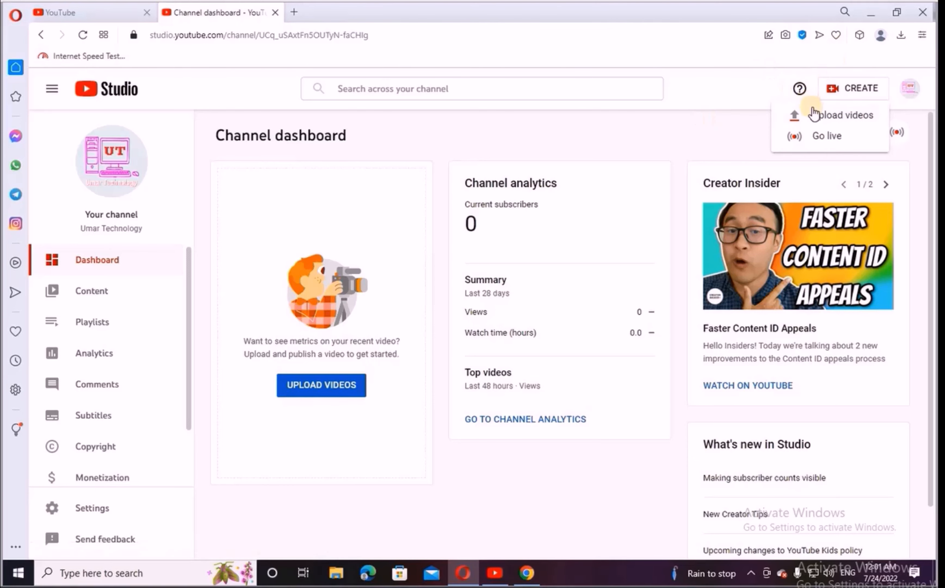
# Start a new video upload and browse all files on the computer for the video.
pyautogui.click(821, 116)
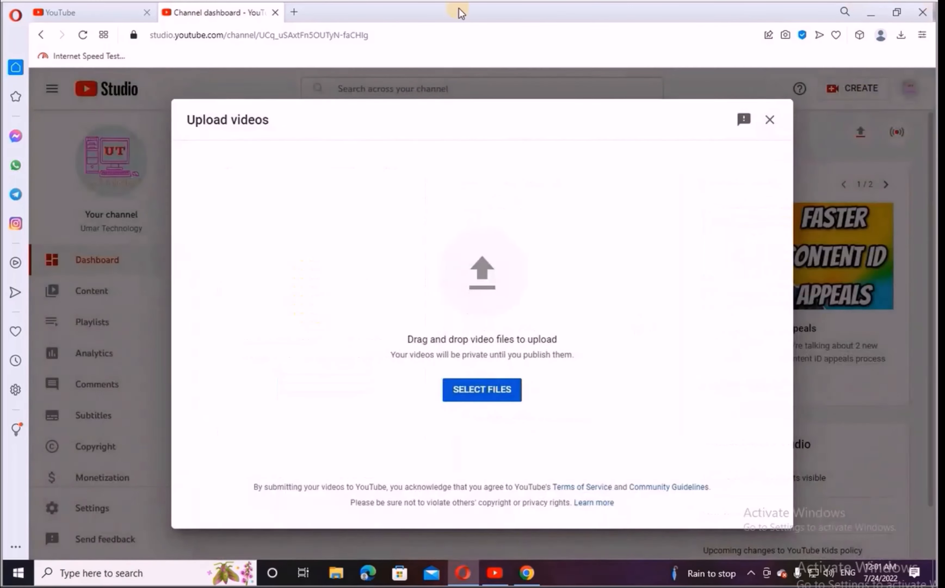
pyautogui.click(493, 391)
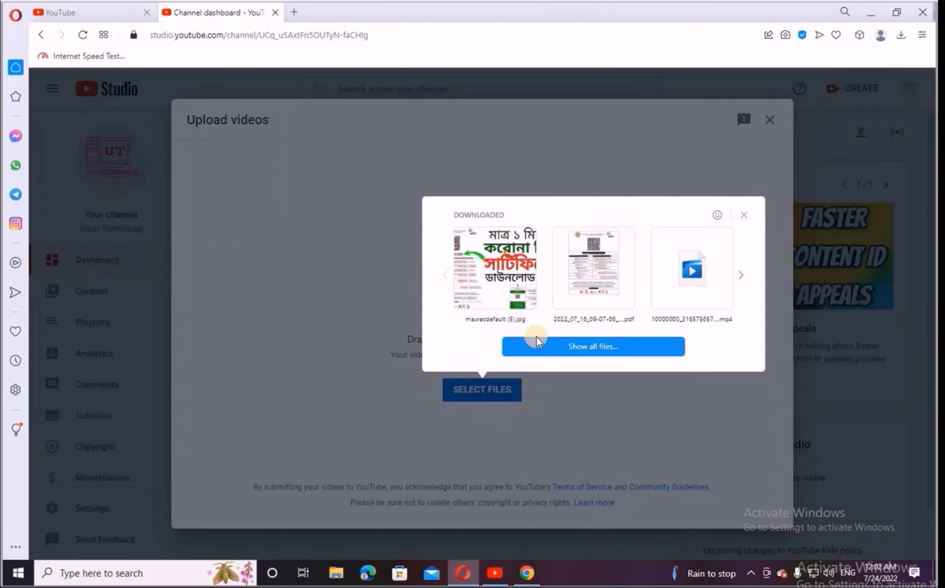
pyautogui.click(556, 350)
pyautogui.click(599, 344)
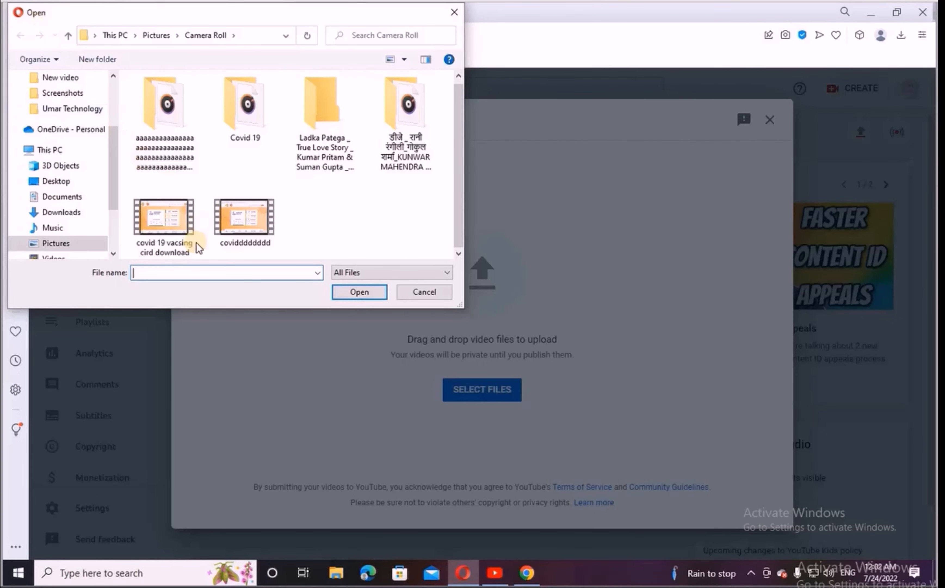
# Rename the video file "covid 19 vacsing cird download" to "কিভাবে করোনা ভ্যাকসিন সার্টিফিকেট ডাউনলোড করব করোনা টিকার সনদ ডাউনলোড".
pyautogui.click(181, 237)
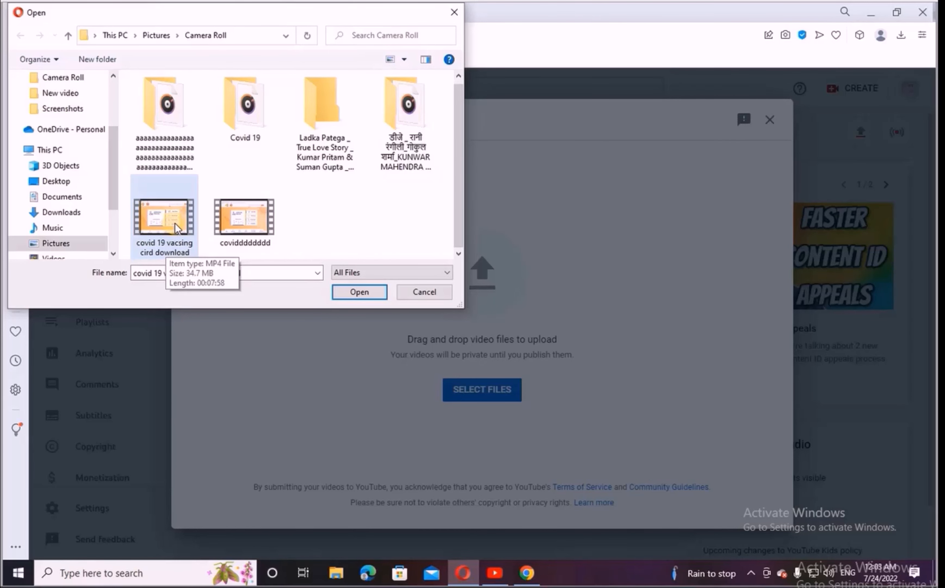
pyautogui.rightClick(164, 210)
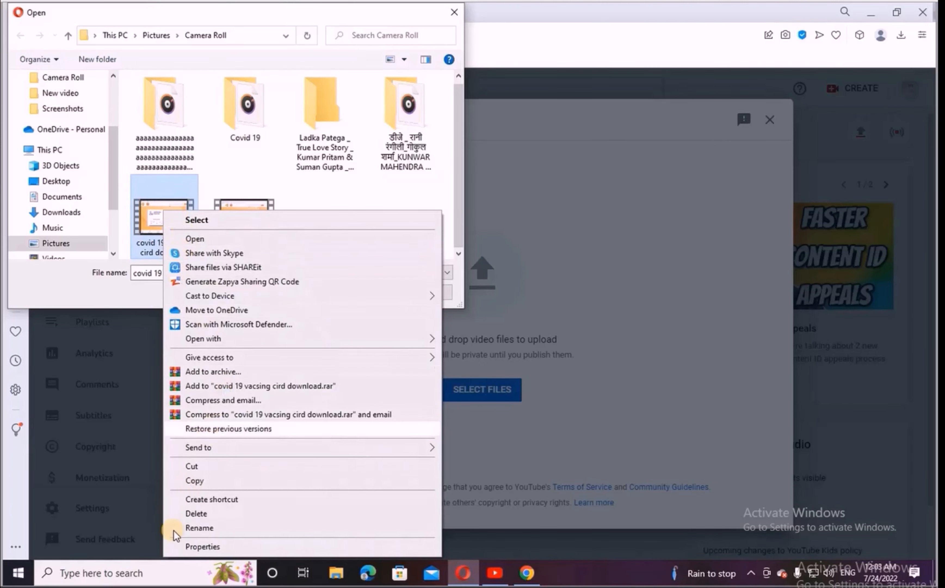
pyautogui.click(194, 527)
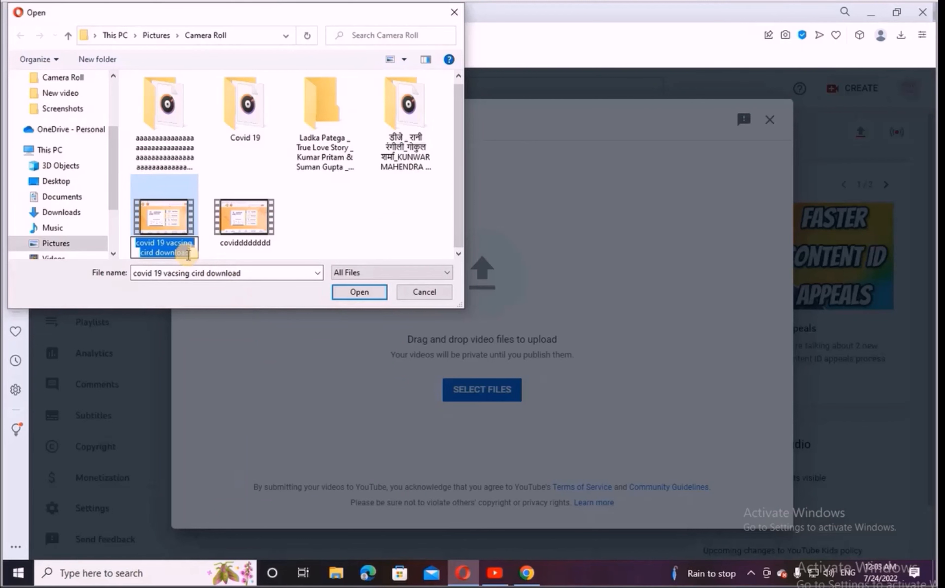
pyautogui.press('BackSpace')
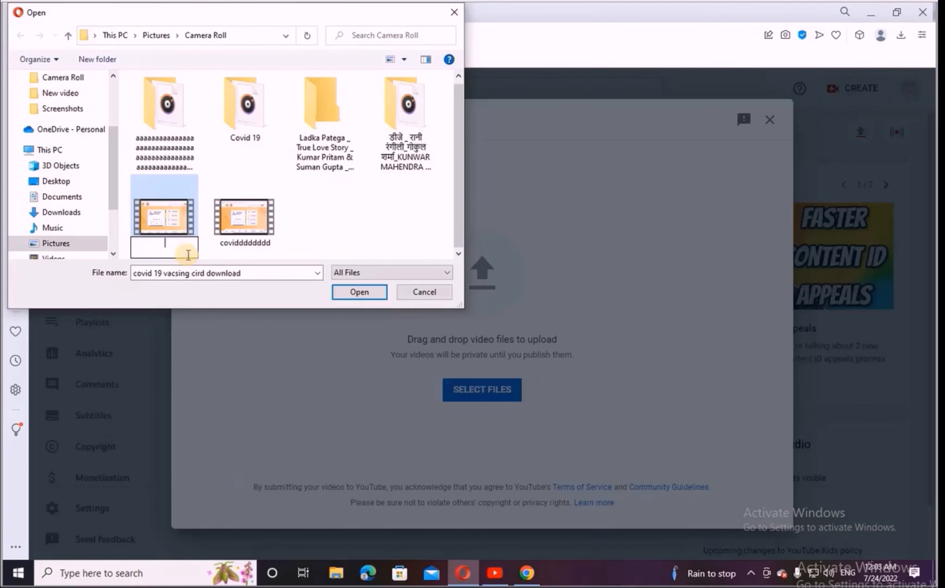
pyautogui.rightClick(172, 251)
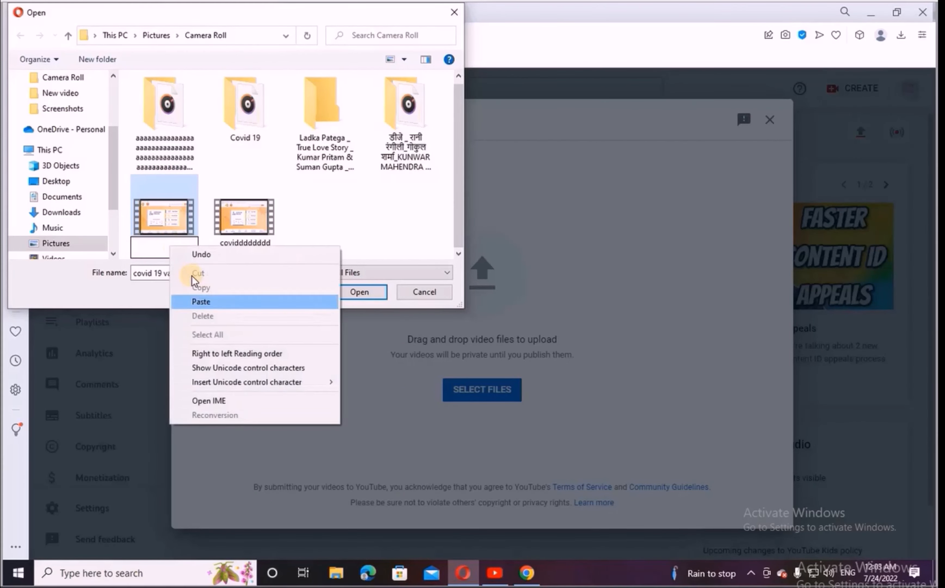
pyautogui.click(194, 303)
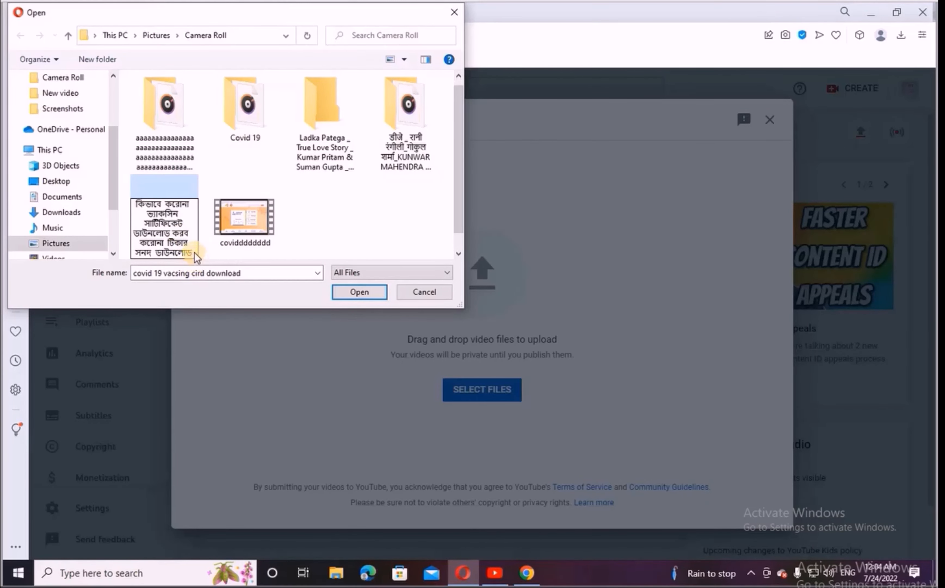
pyautogui.press('Return')
# Upload the renamed corona vaccine certificate video and dismiss the tip about adding video elements.
pyautogui.click(193, 225)
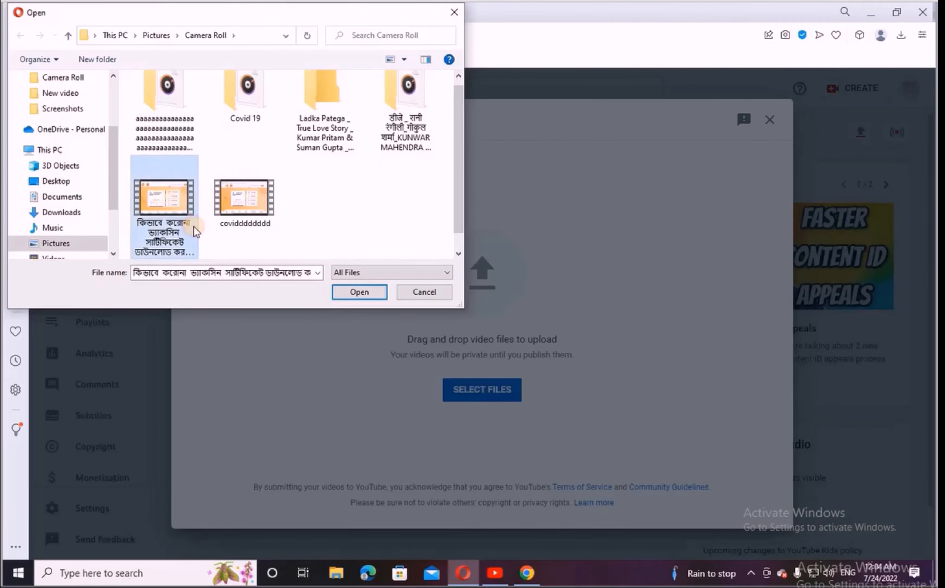
pyautogui.click(343, 291)
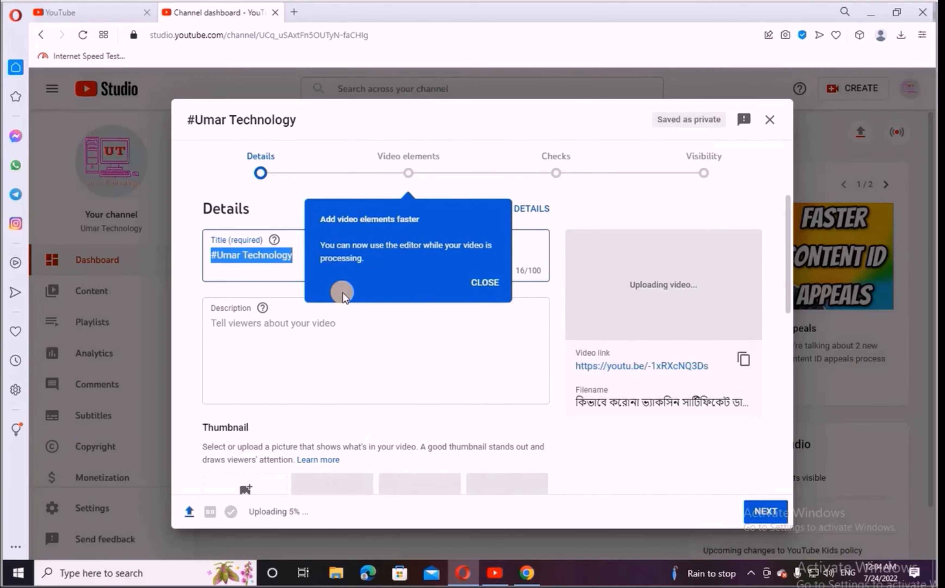
pyautogui.click(481, 279)
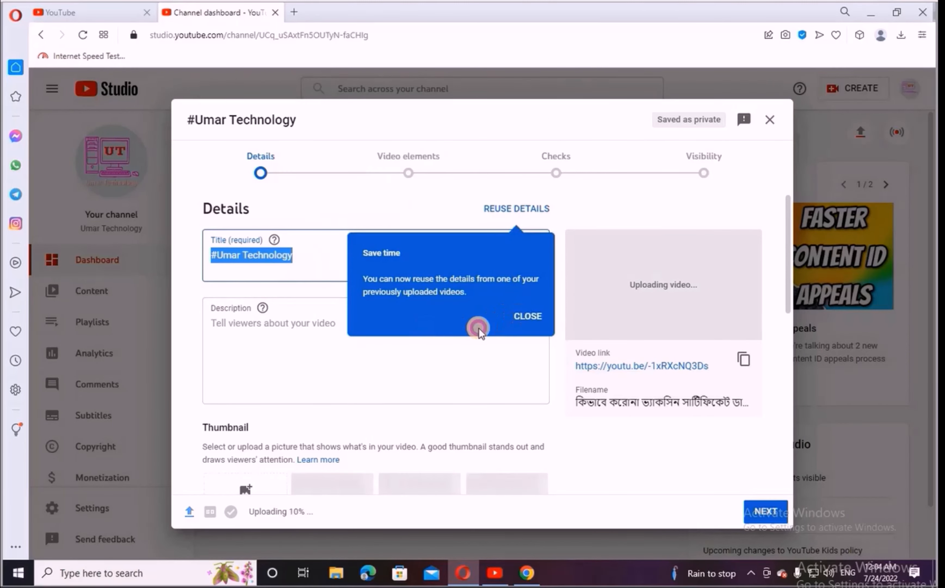
# Insert "কিভাবে করোনা ভ্যাকসিন সার্টিফিকেট ডাউনলোড করব করোনা টিকার সনদ ডাউনলোড" before #Umar Technology in the video title.
pyautogui.click(210, 256)
pyautogui.click(208, 255)
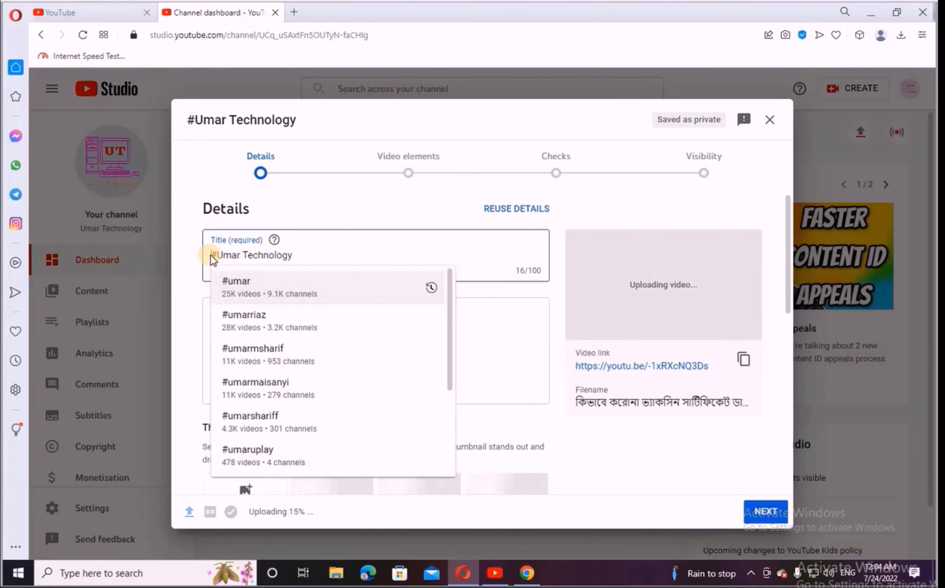
pyautogui.click(306, 257)
pyautogui.click(222, 248)
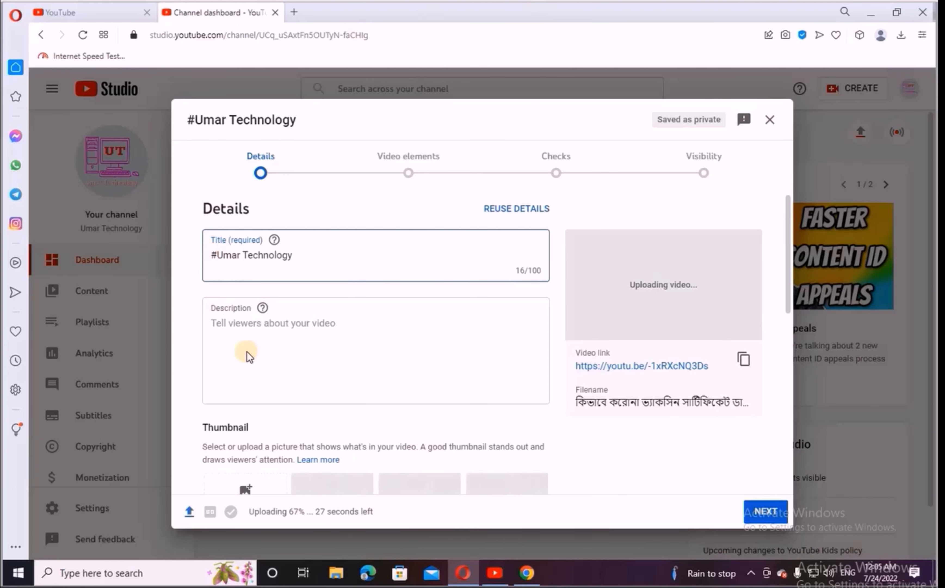
pyautogui.rightClick(211, 255)
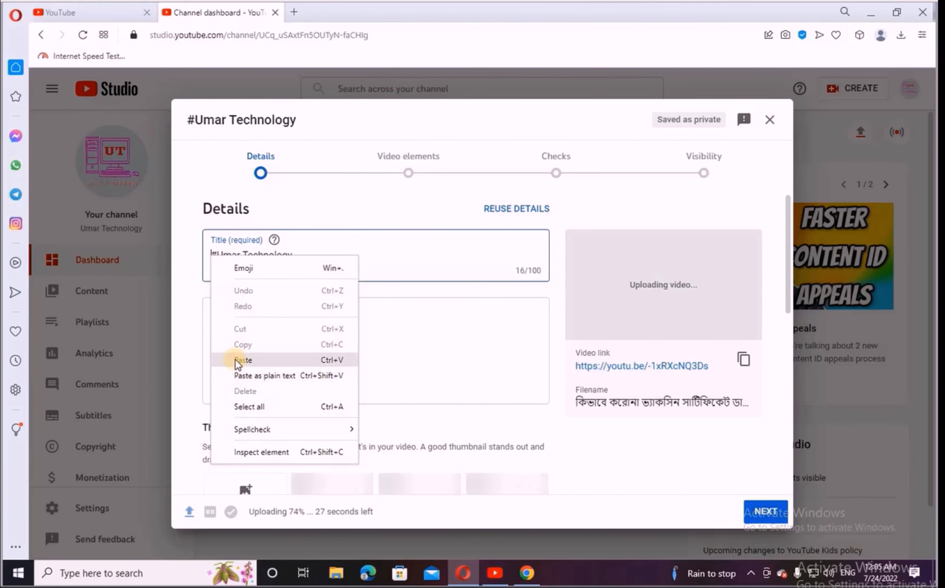
pyautogui.click(243, 360)
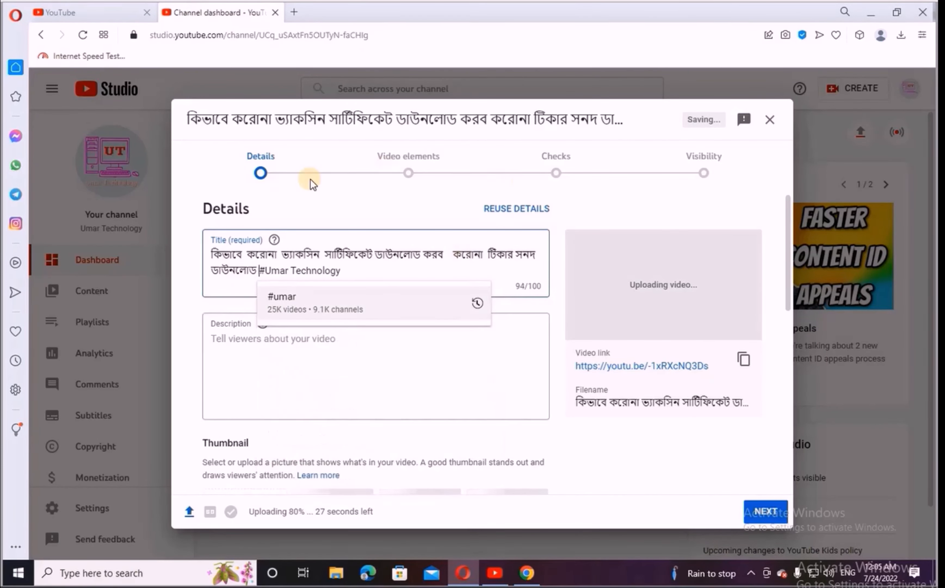
# Paste the copied Bengali video description with the Facebook, Instagram, Twitter and YouTube channel links into the description.
pyautogui.click(323, 364)
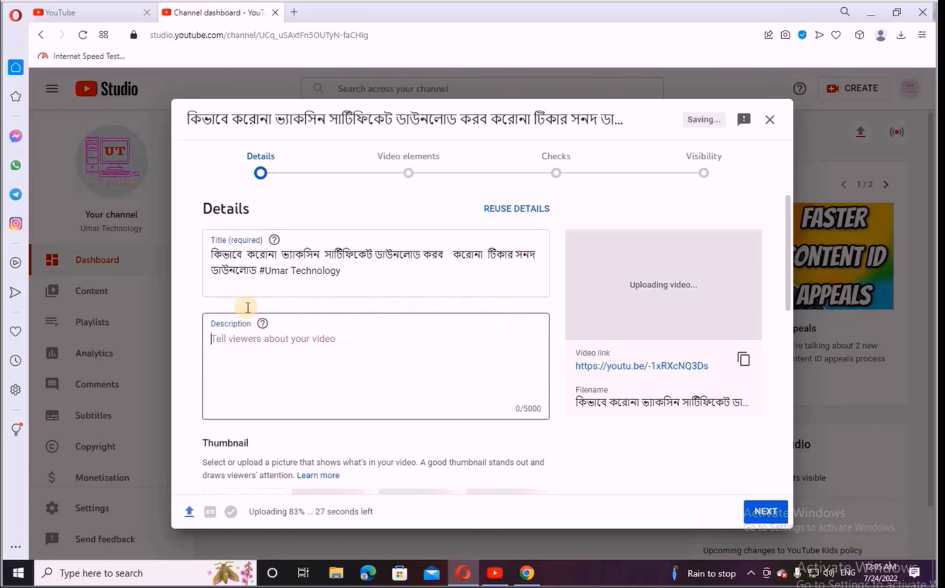
pyautogui.scroll(-2, 274, 317)
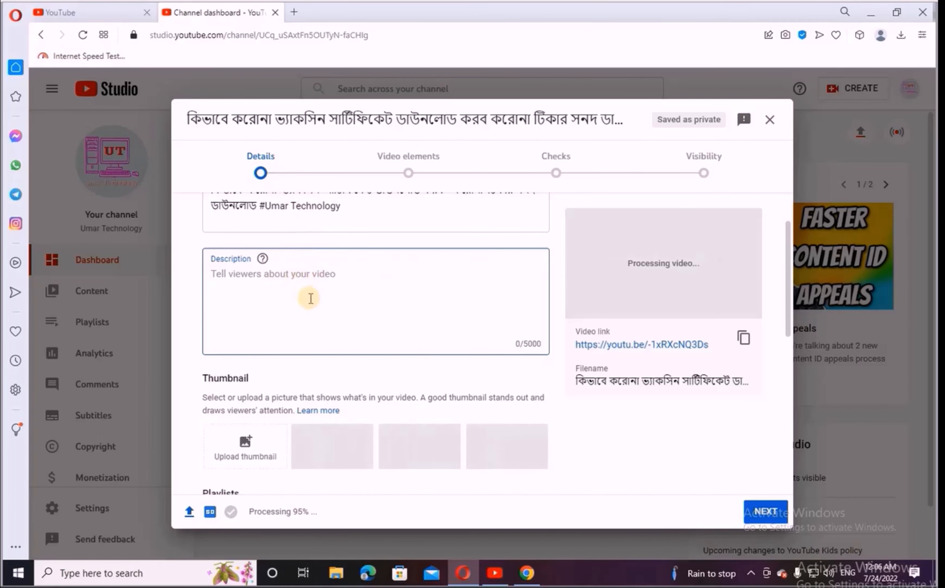
pyautogui.rightClick(250, 291)
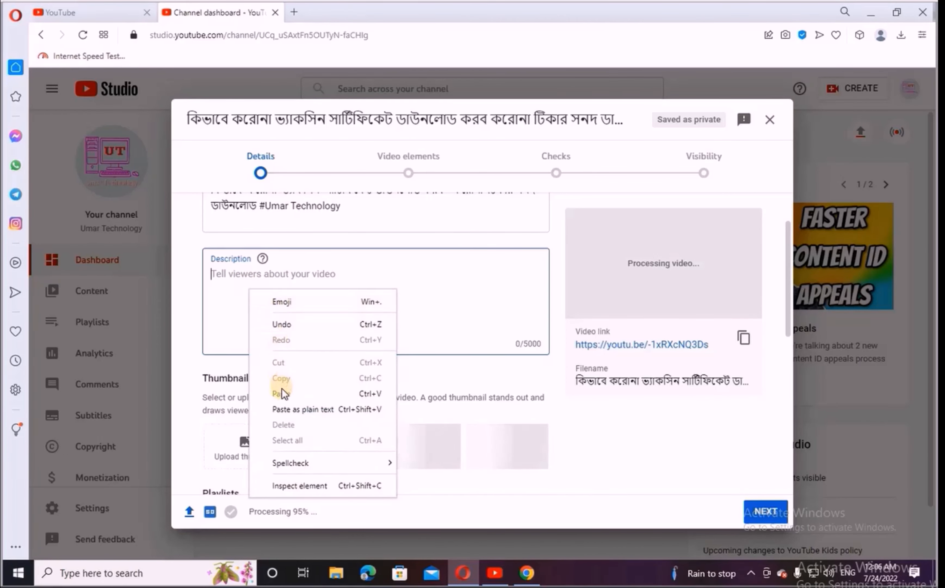
pyautogui.click(280, 392)
pyautogui.hotkey('ctrl', 'v')
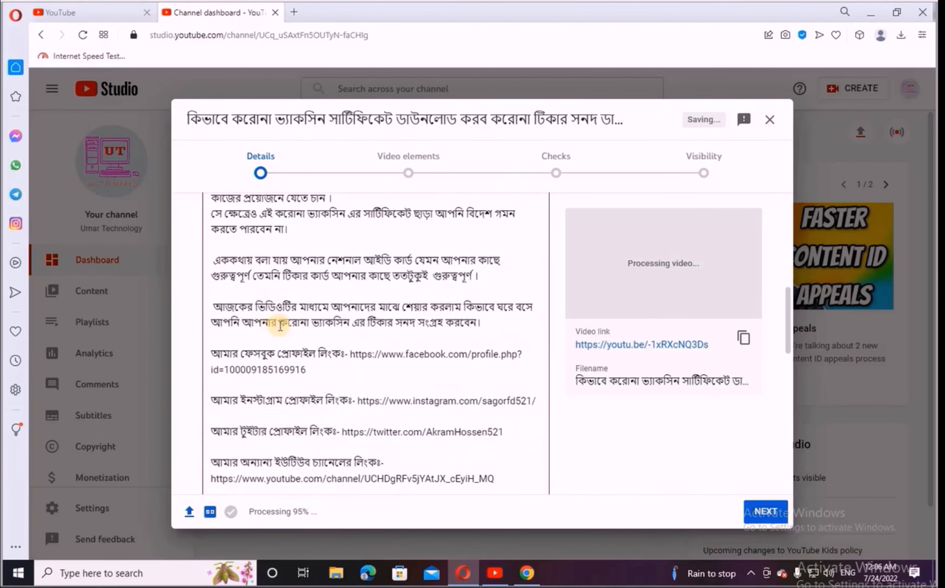
pyautogui.scroll(3, 288, 328)
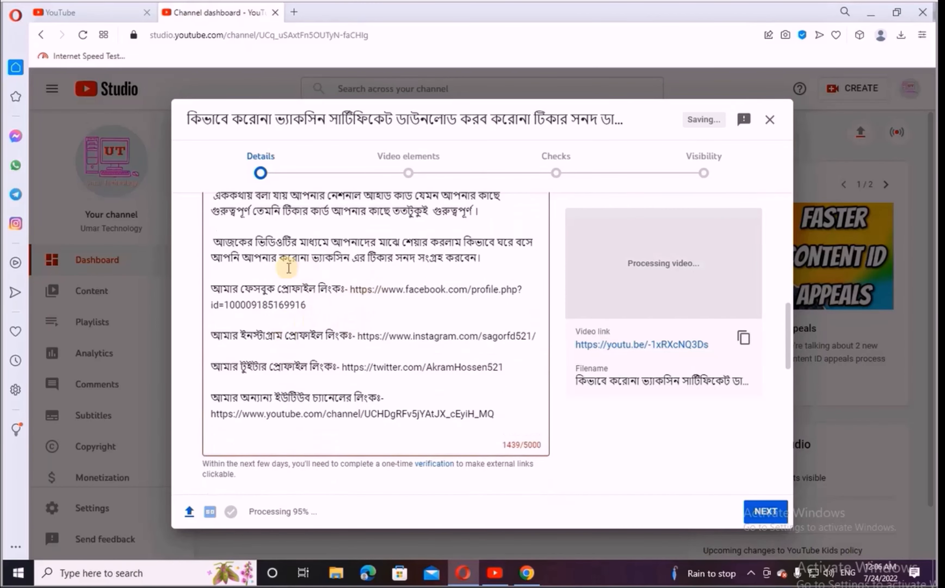
# Start uploading a custom thumbnail and browse to the Umar Technology folder inside the Youtube folder.
pyautogui.scroll(-2, 241, 280)
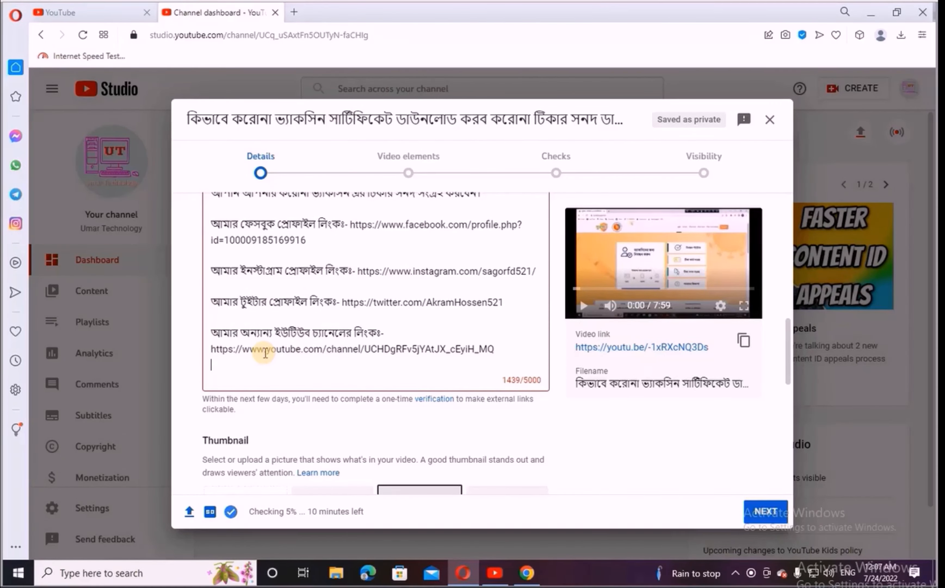
pyautogui.scroll(-3, 350, 291)
pyautogui.scroll(-3, 466, 233)
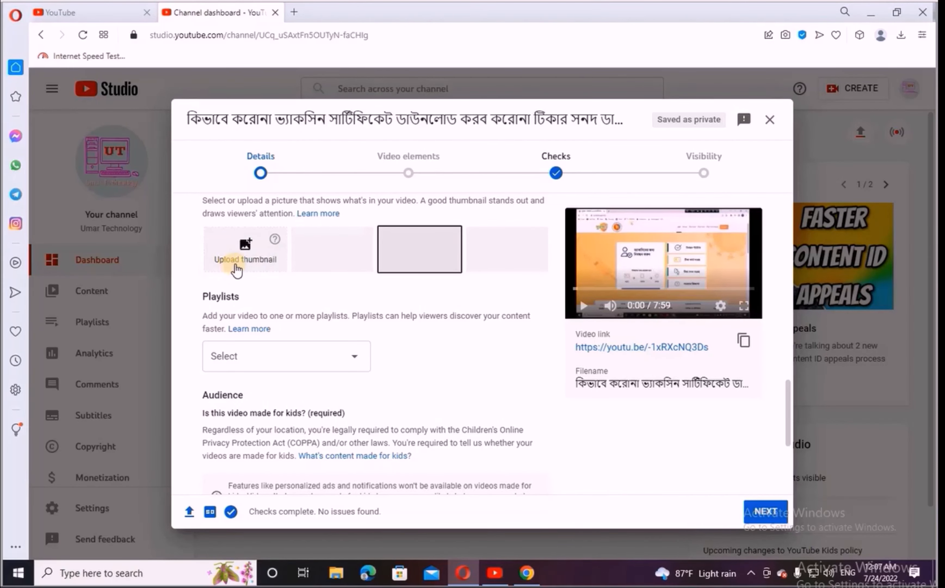
pyautogui.click(240, 255)
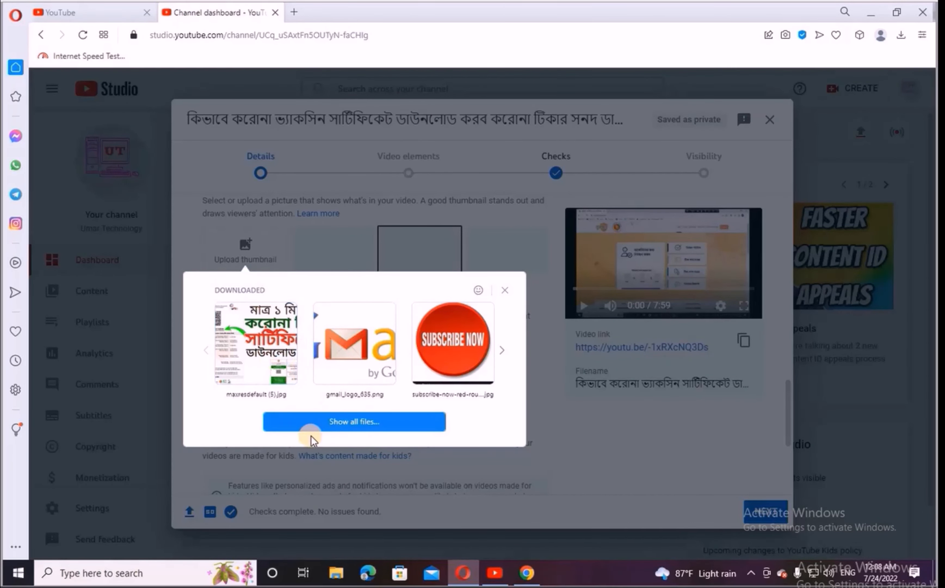
pyautogui.click(318, 421)
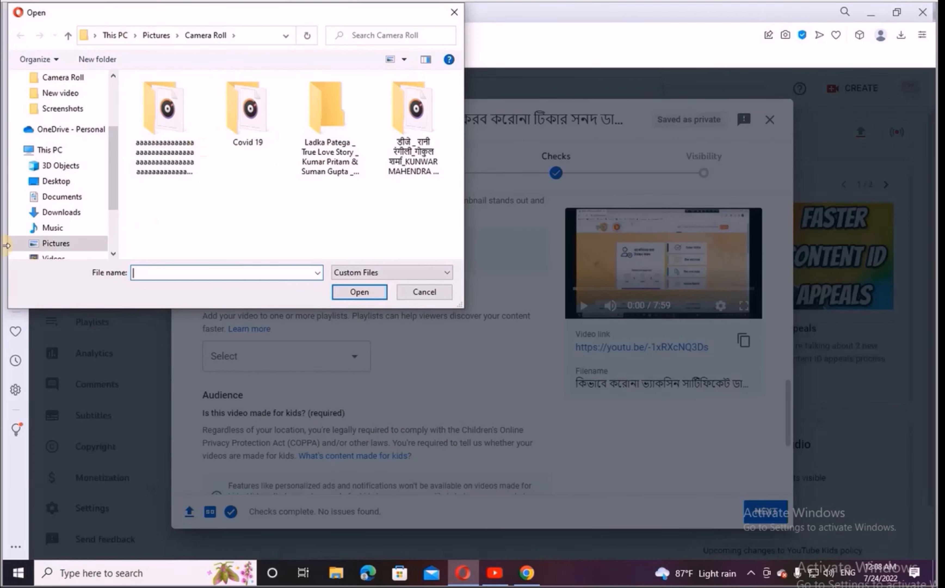
pyautogui.scroll(1, 79, 174)
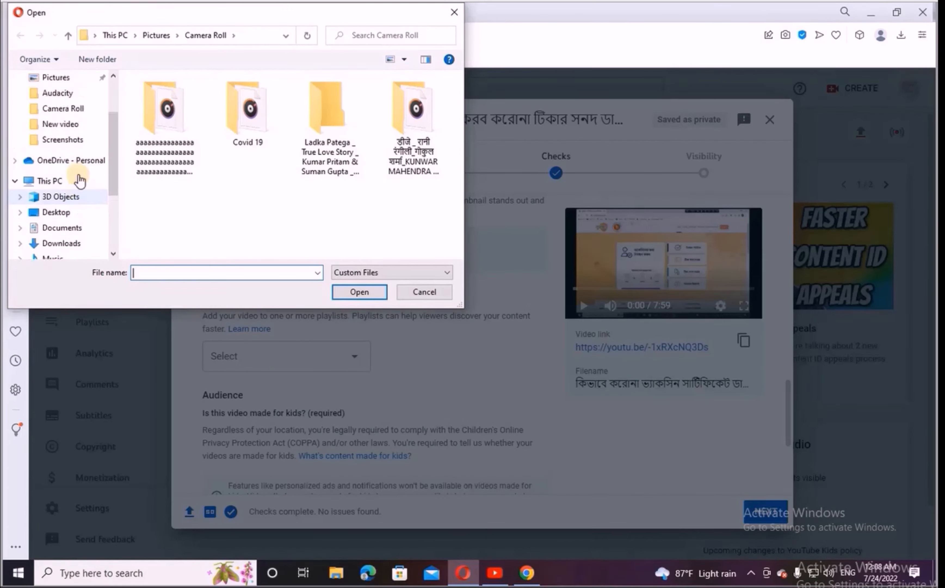
pyautogui.click(58, 80)
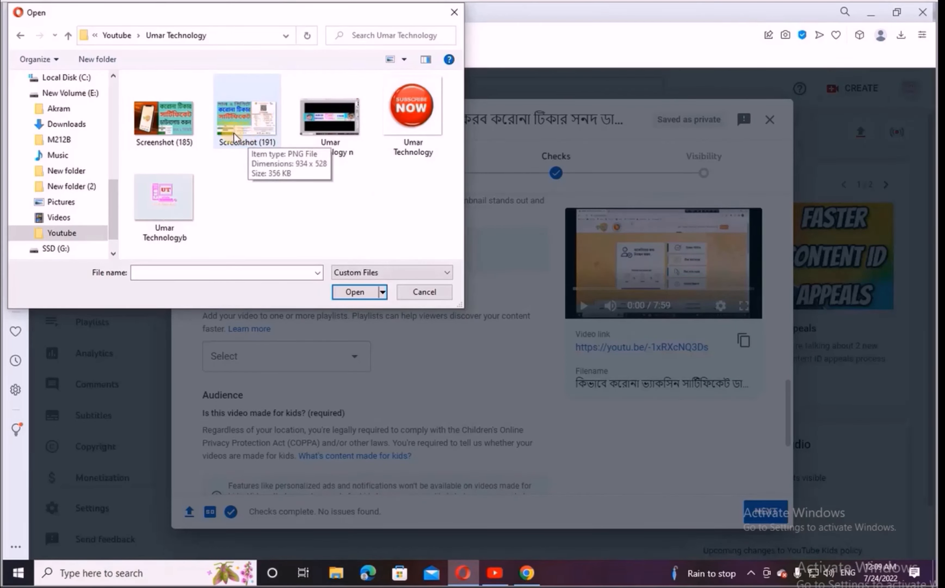
# Rename the image Screenshot (191) to "কিভাবে করোনা ভ্যাকসিন সার্টিফিকেট ডাউনলোড করব করোনা টিকার সনদ ডাউনলোড".
pyautogui.click(241, 123)
pyautogui.click(350, 208)
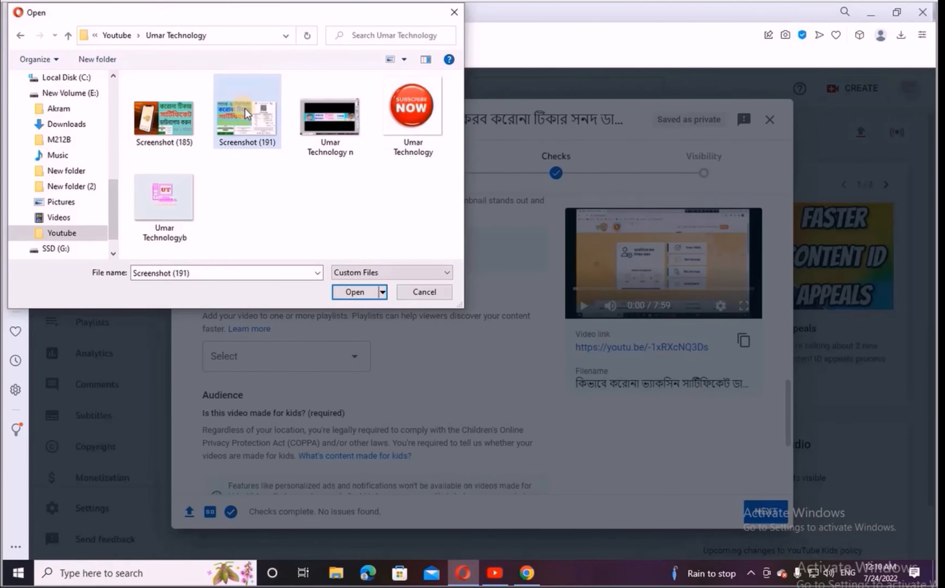
pyautogui.click(243, 125)
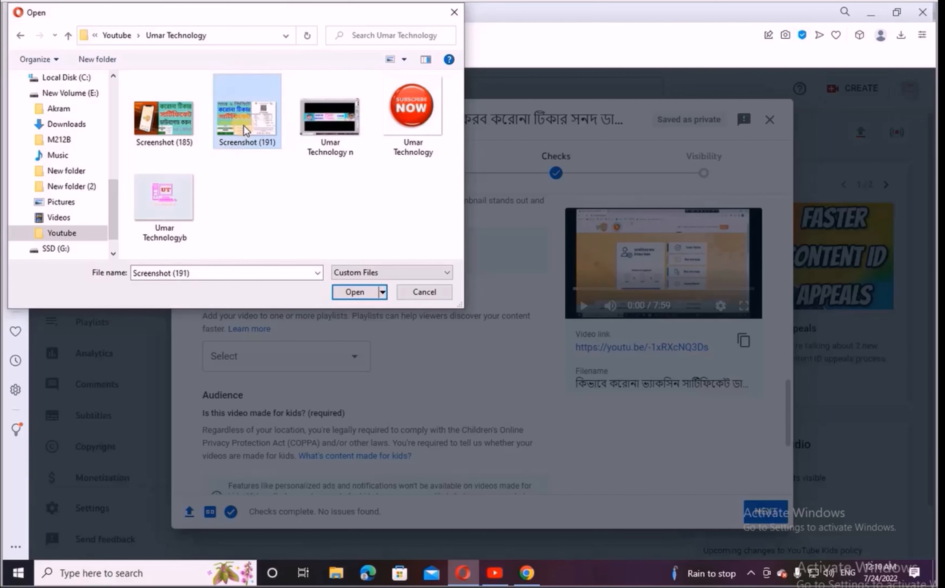
pyautogui.rightClick(242, 141)
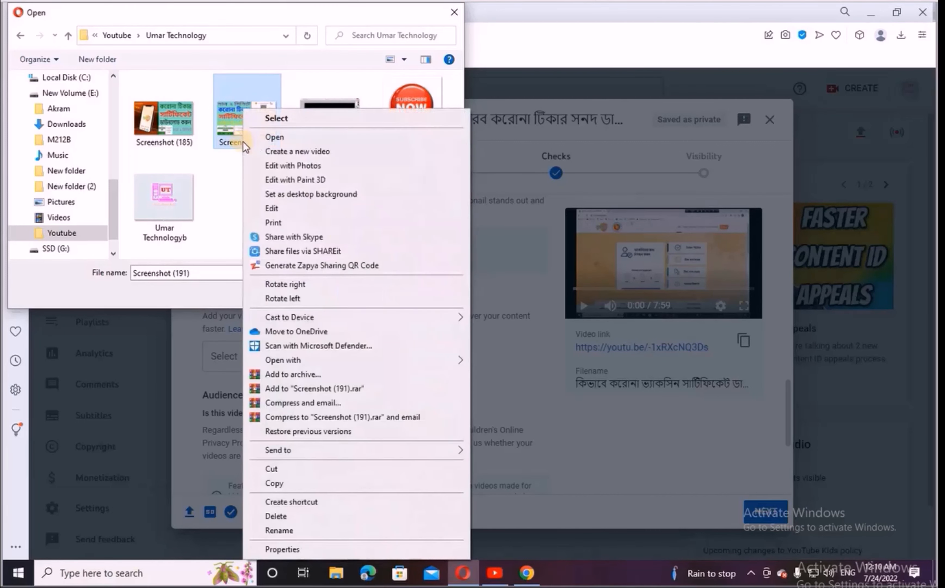
pyautogui.click(276, 530)
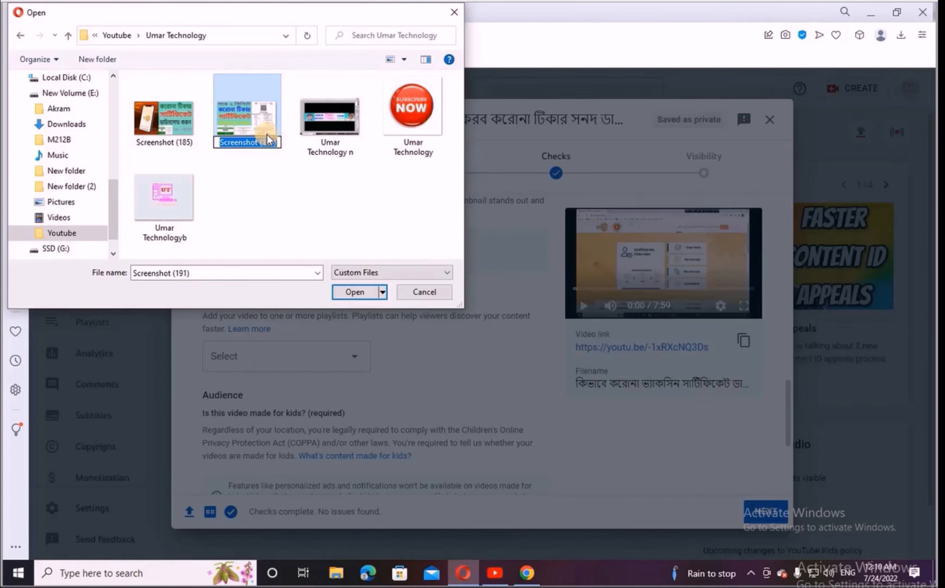
pyautogui.press('BackSpace')
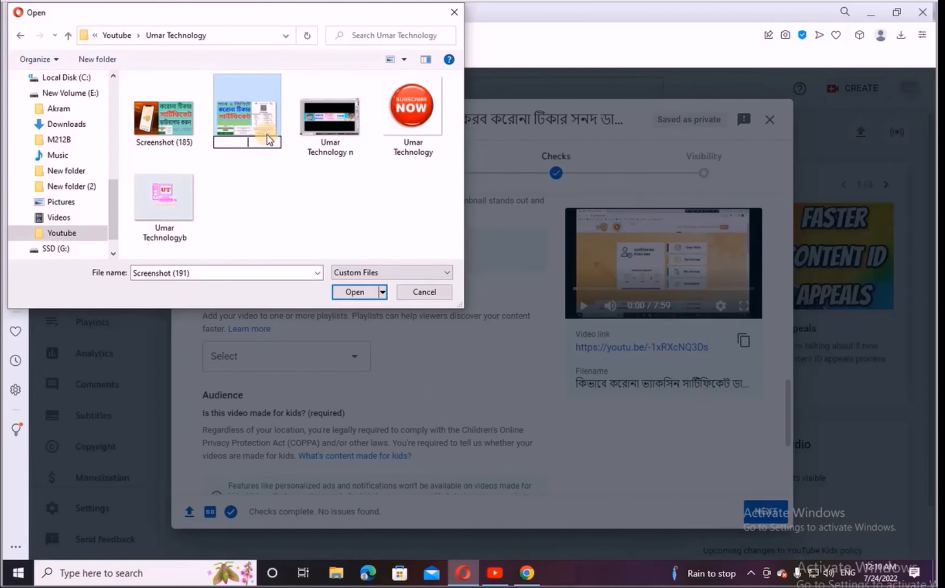
pyautogui.rightClick(239, 143)
pyautogui.click(267, 194)
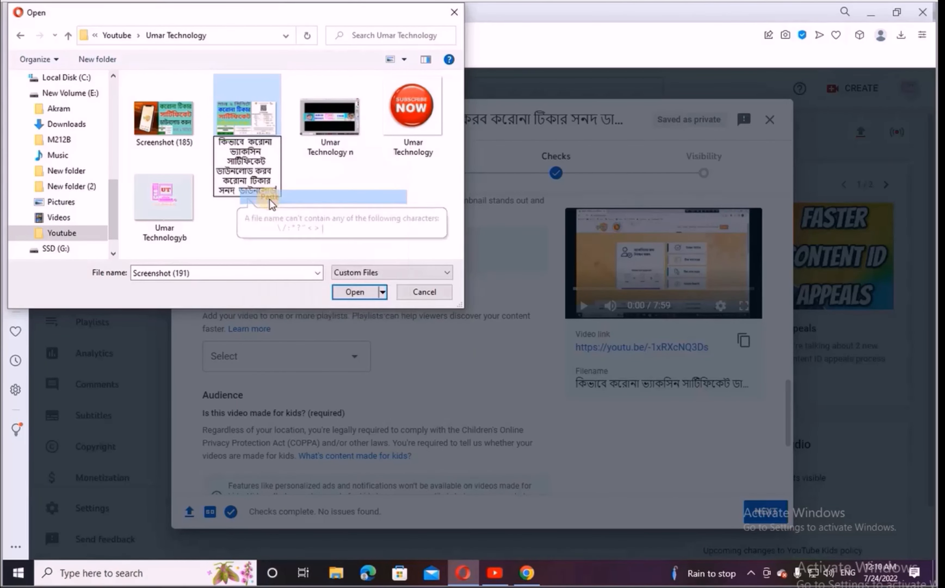
pyautogui.click(320, 210)
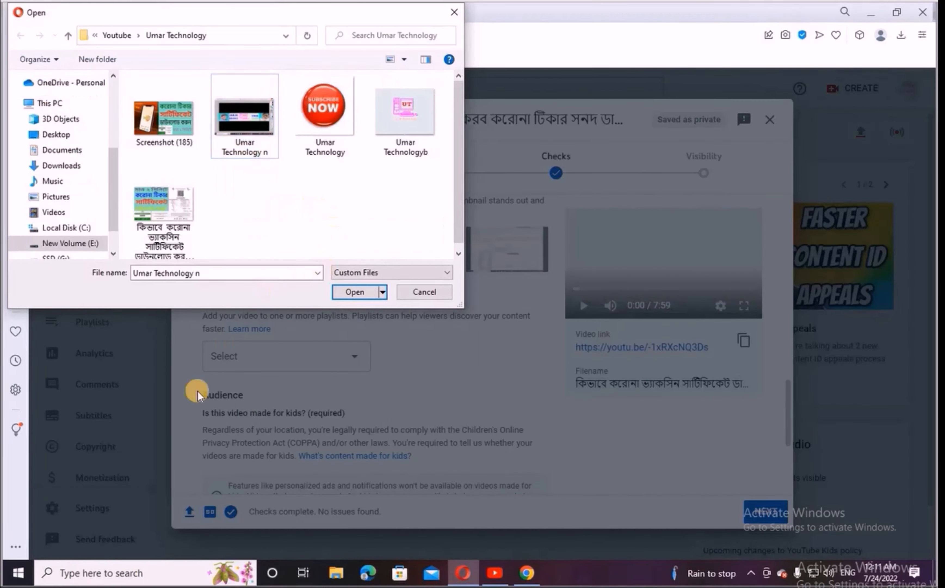
# Upload the renamed image "কিভাবে করোনা ভ্যাকসিন সার্টিফিকেট ডাউনলোড করব করোনা টিকার সনদ ডাউনলোড" as the video's custom thumbnail.
pyautogui.click(175, 200)
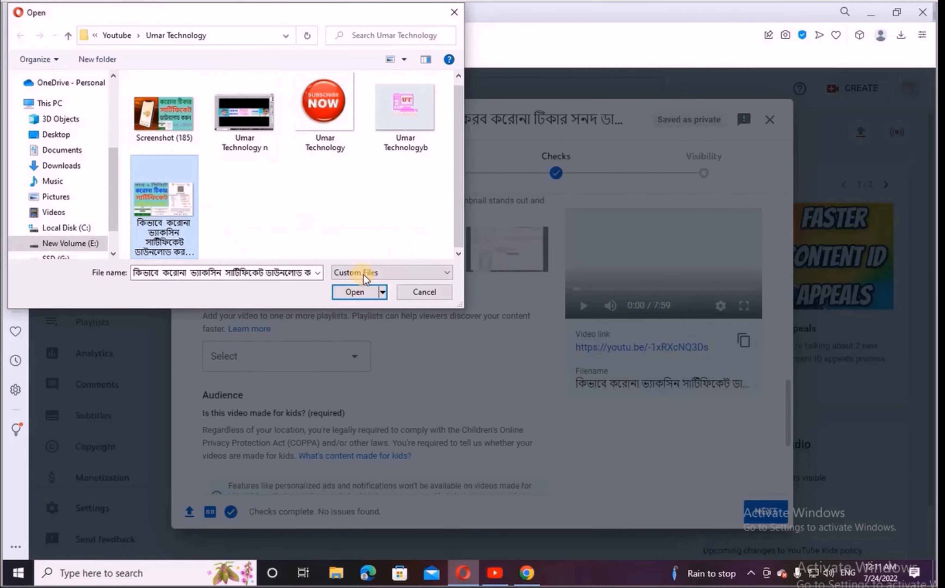
pyautogui.click(351, 292)
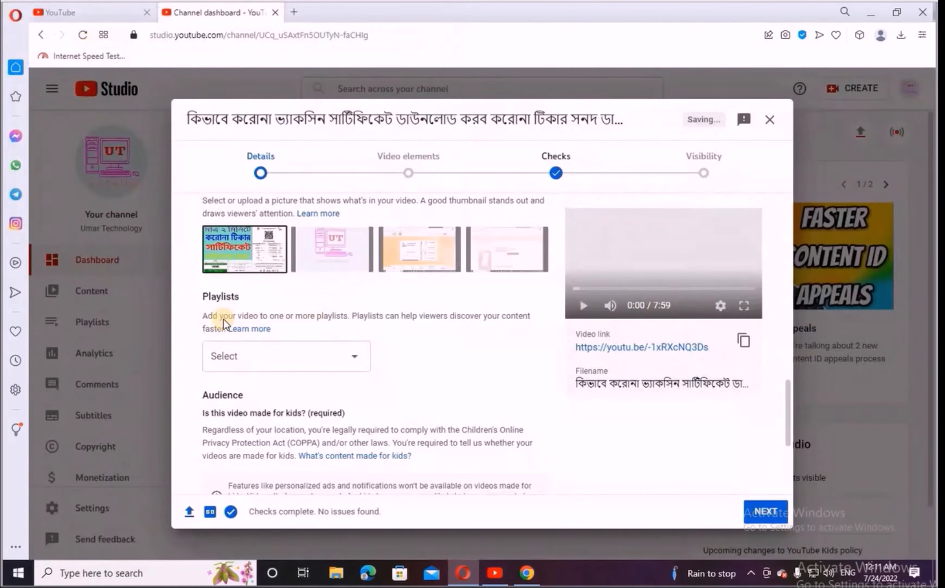
pyautogui.moveTo(282, 269)
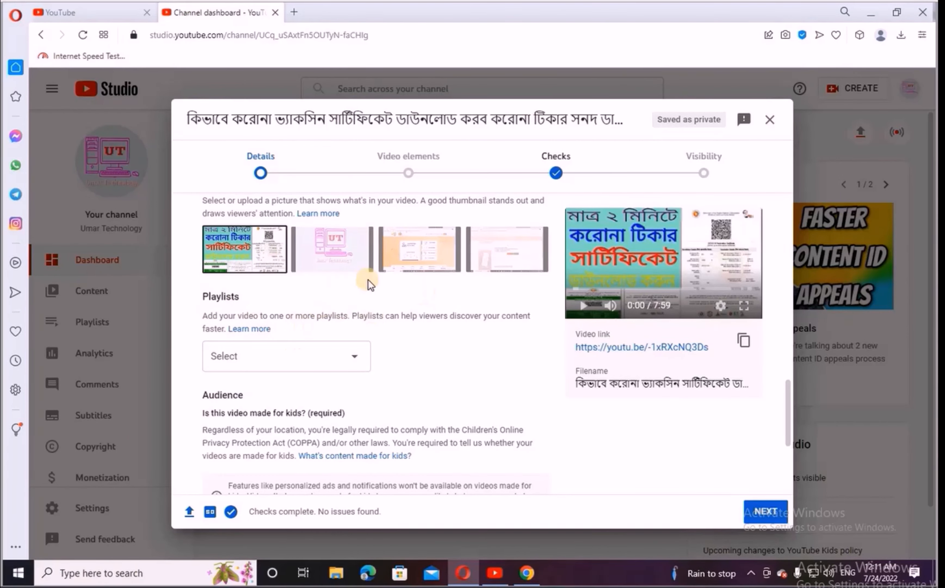
# Create a public playlist titled "Covid 19 Vacsing" and add the video to it.
pyautogui.click(355, 360)
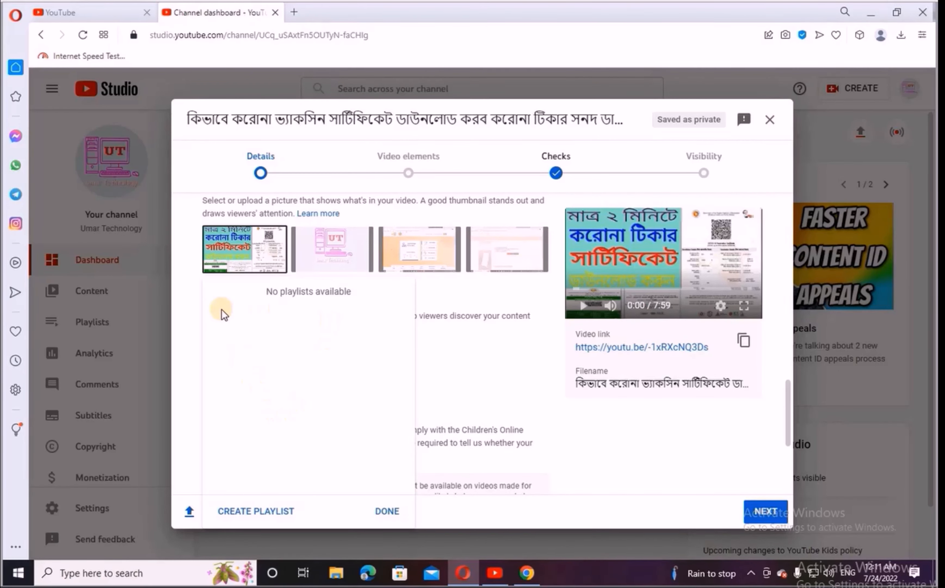
pyautogui.click(244, 512)
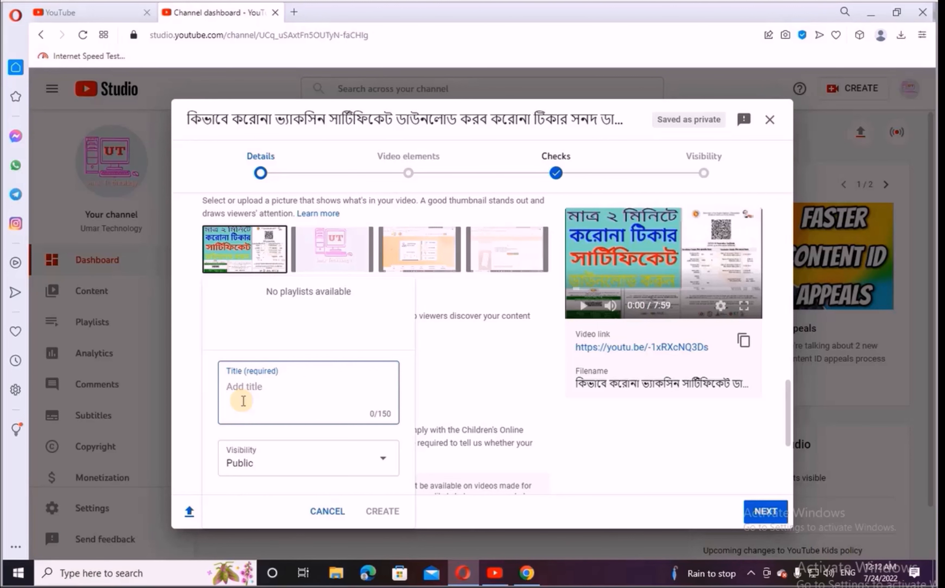
pyautogui.write('Covid 19 Vacsing')
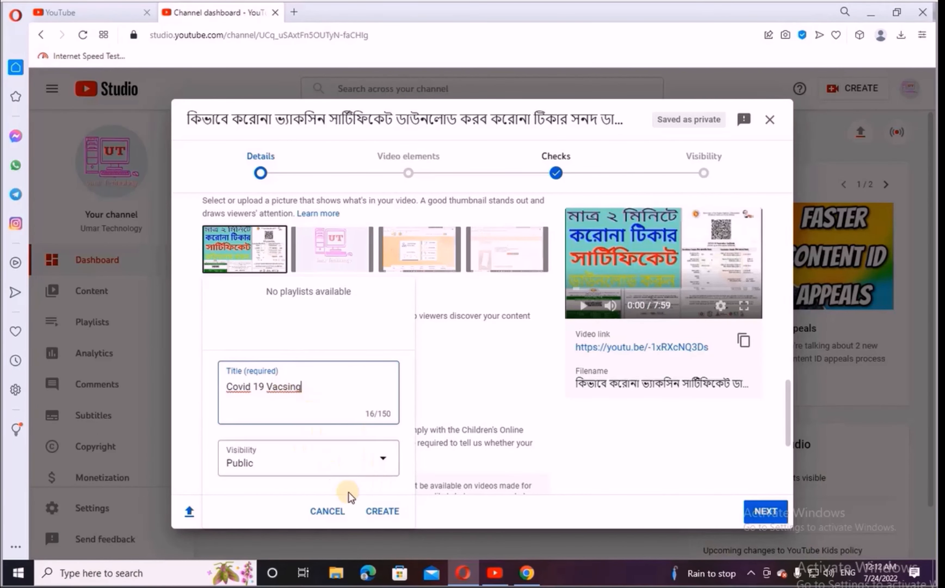
pyautogui.click(381, 514)
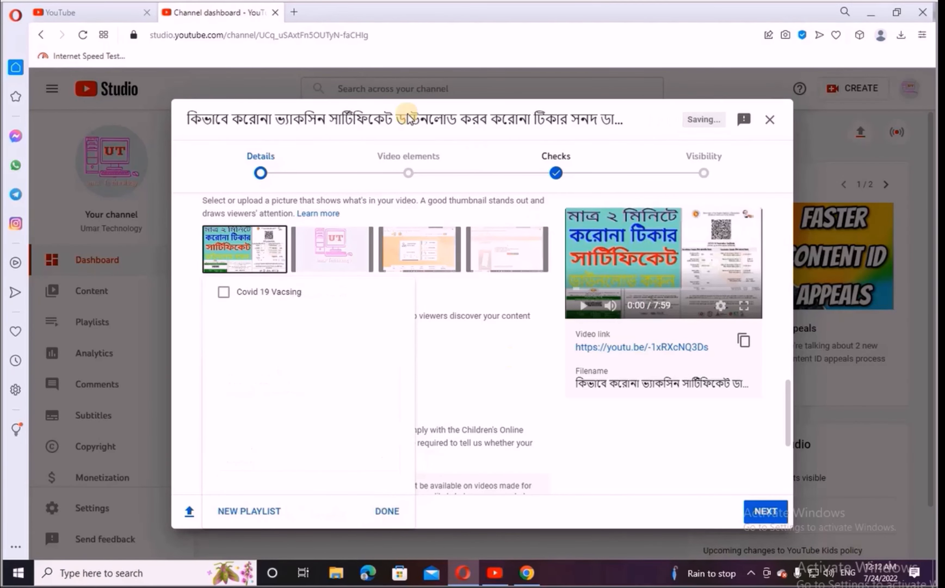
pyautogui.click(226, 292)
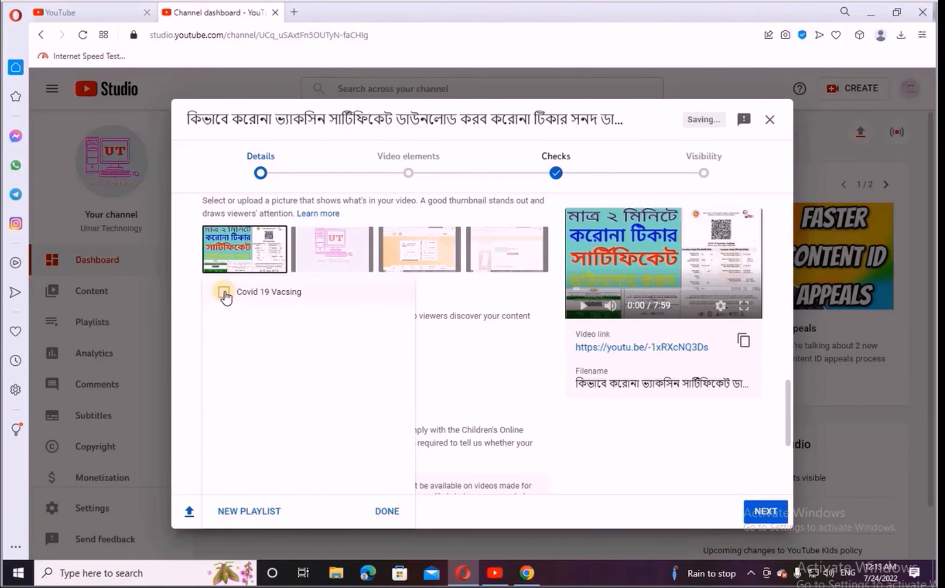
pyautogui.click(225, 292)
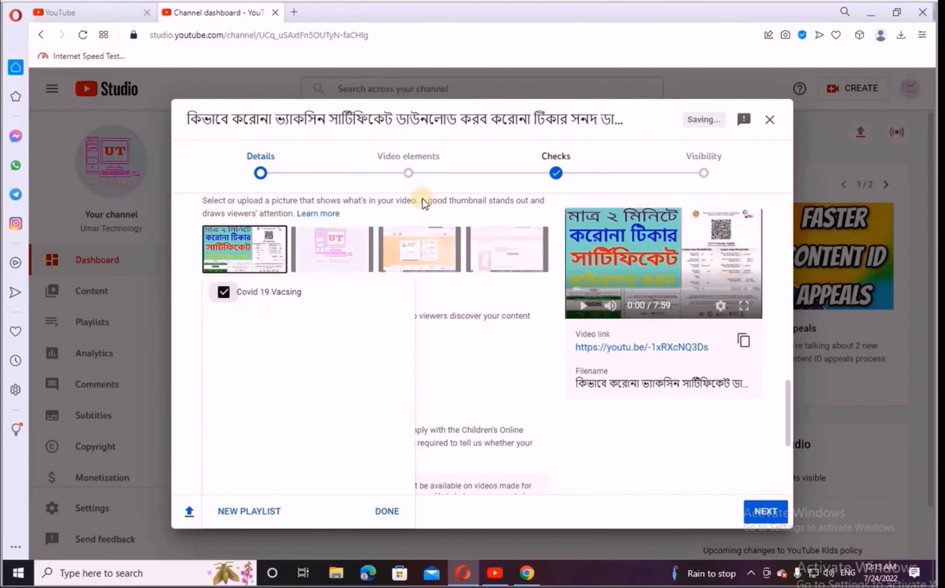
pyautogui.click(387, 510)
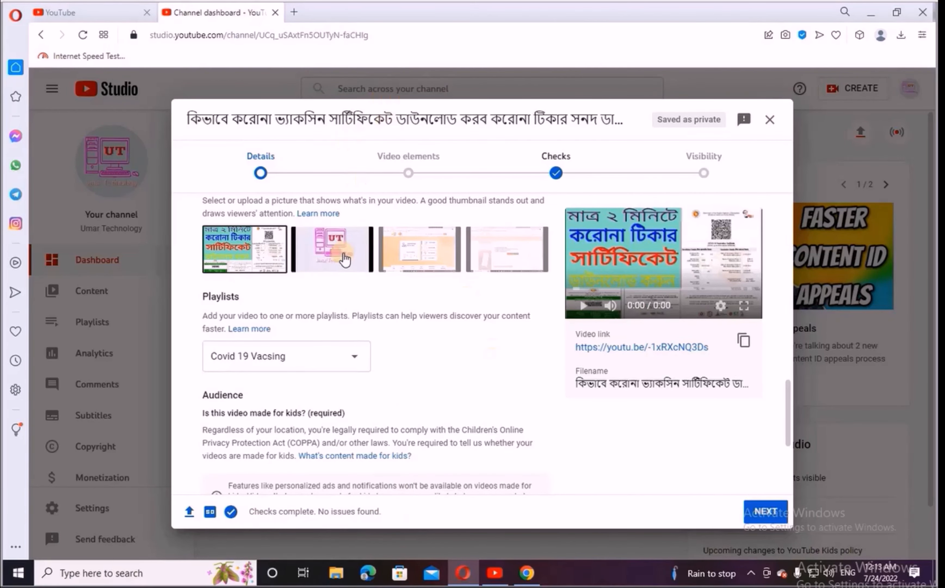
# Set the audience to "No, it's not made for kids" and expand the additional video details.
pyautogui.scroll(-5, 322, 248)
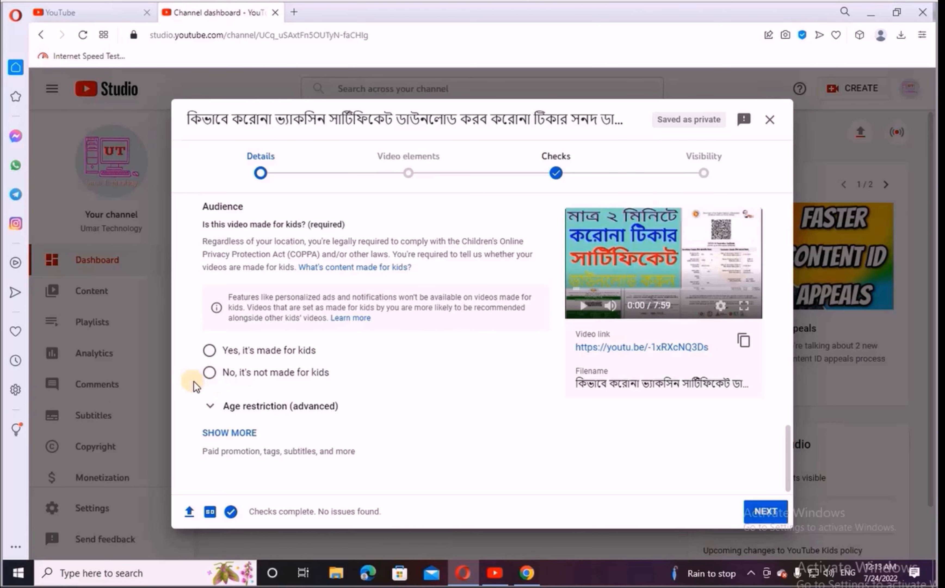
pyautogui.click(209, 372)
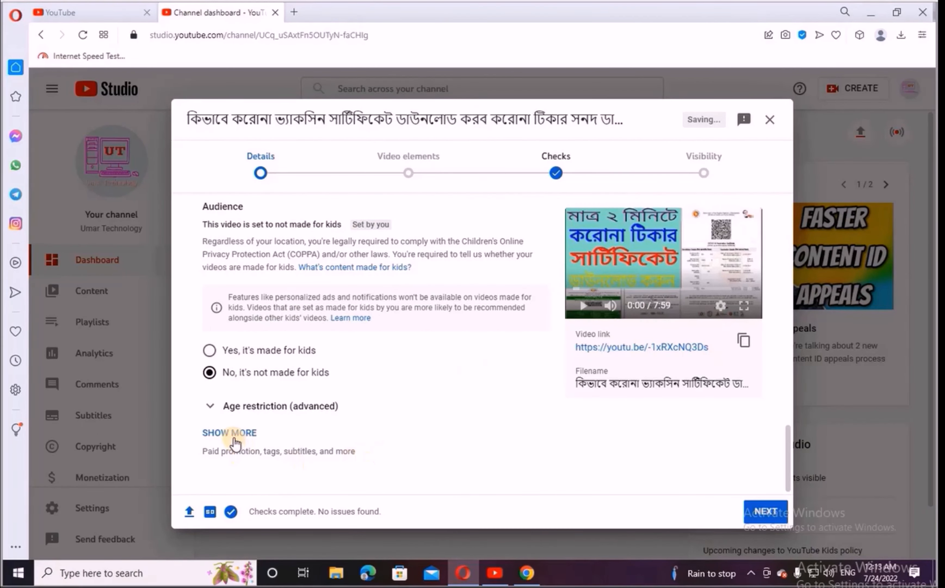
pyautogui.click(214, 440)
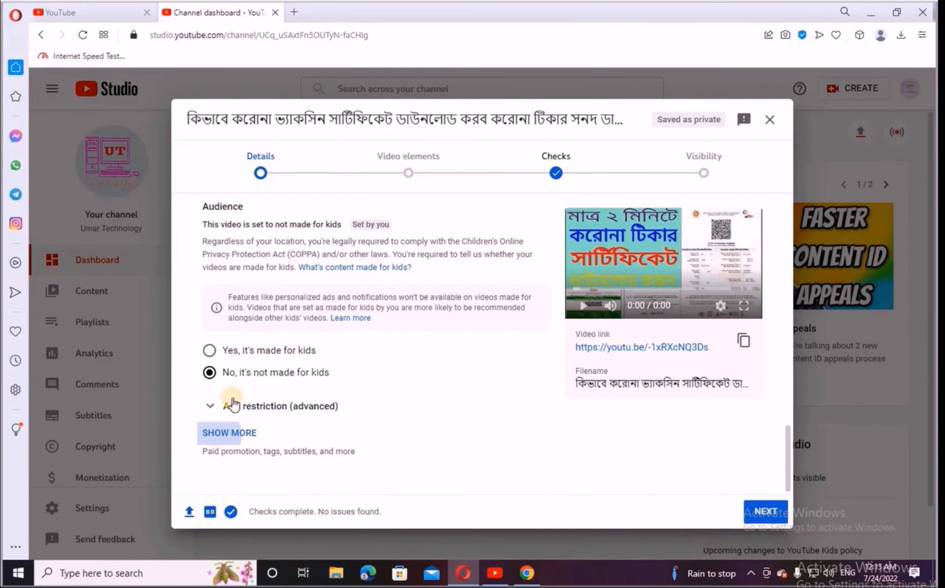
pyautogui.scroll(-5, 216, 369)
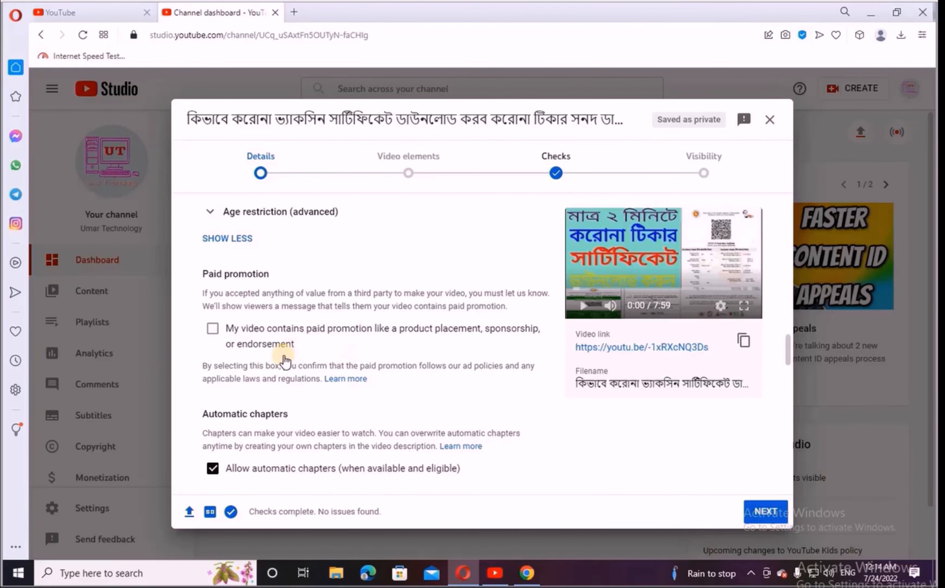
pyautogui.click(209, 327)
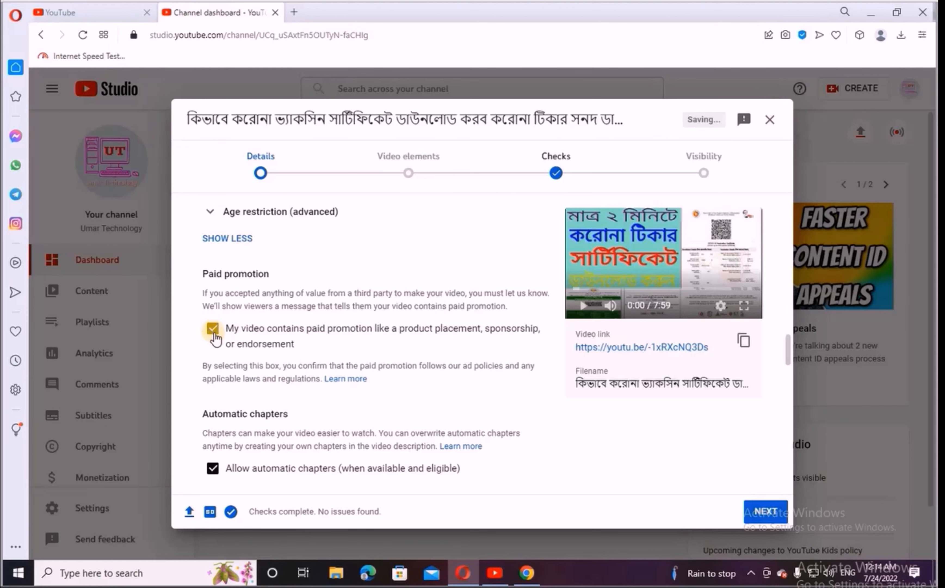
pyautogui.click(211, 330)
pyautogui.scroll(-3, 289, 314)
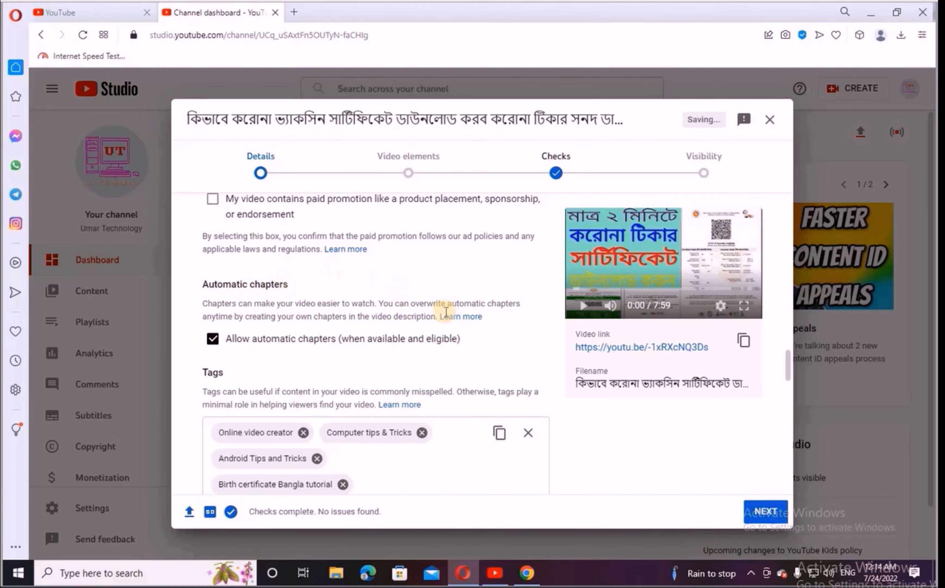
pyautogui.click(212, 338)
pyautogui.click(213, 339)
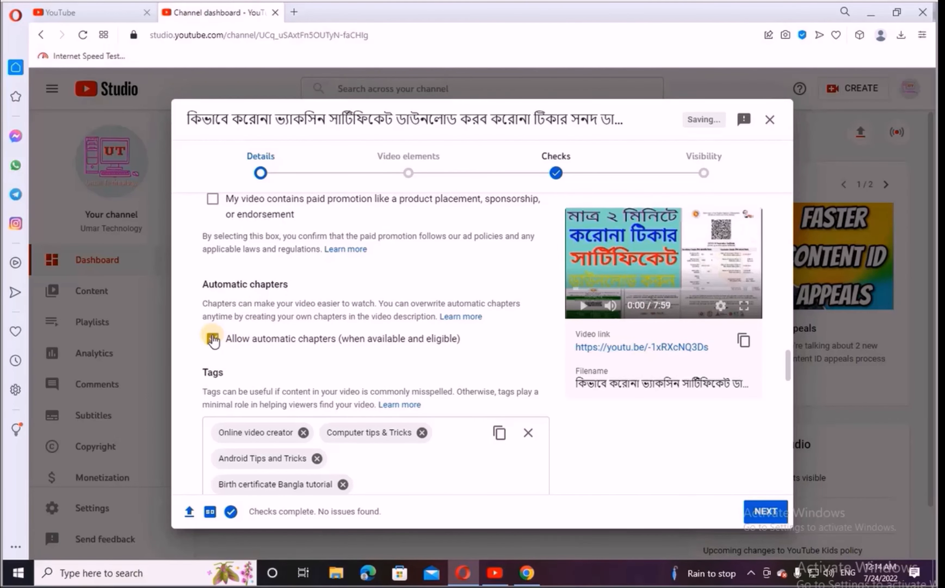
# Paste the copied Bengali title into the tags and split it before "করোনা টিকার সনদ ডাউনলোড" into two separate tags.
pyautogui.scroll(-3, 401, 337)
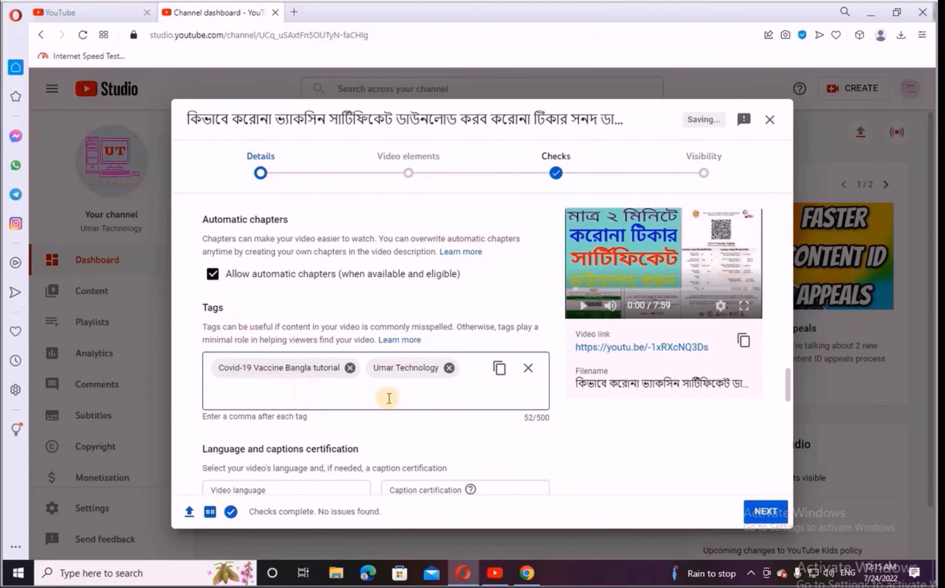
pyautogui.click(253, 391)
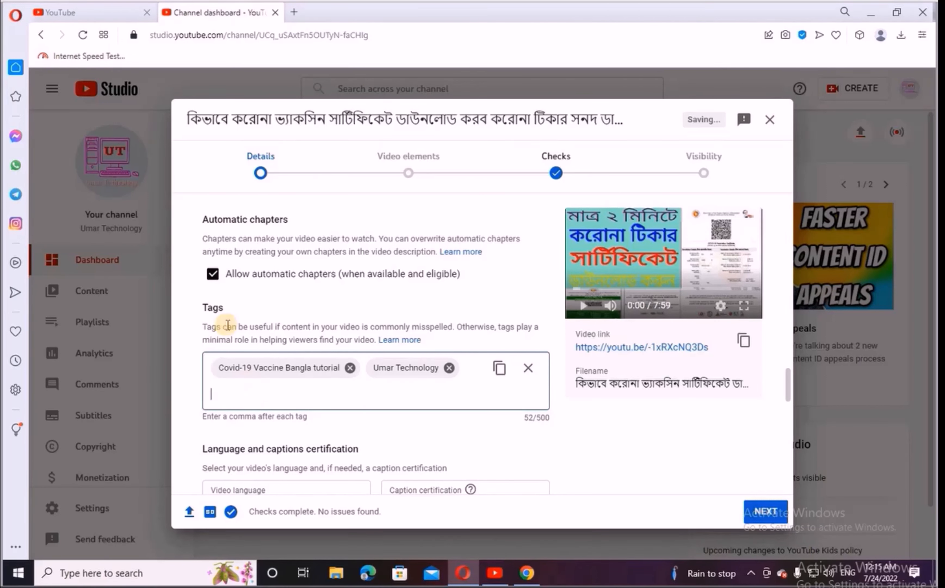
pyautogui.rightClick(240, 389)
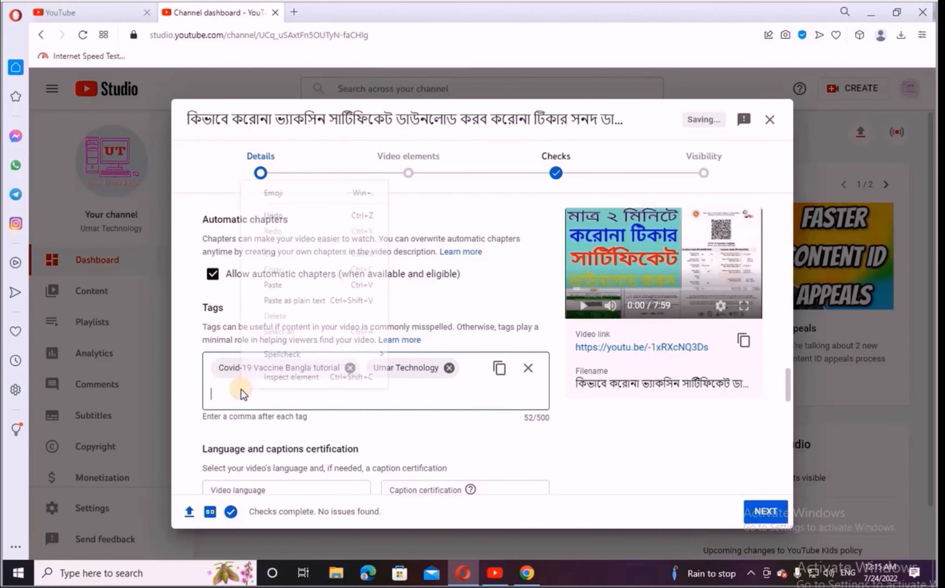
pyautogui.click(274, 284)
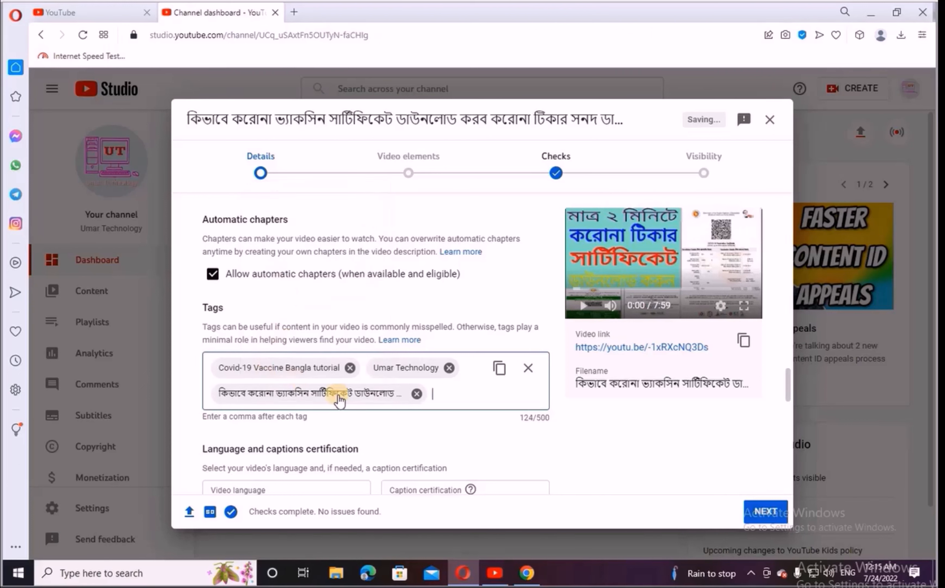
pyautogui.click(400, 394)
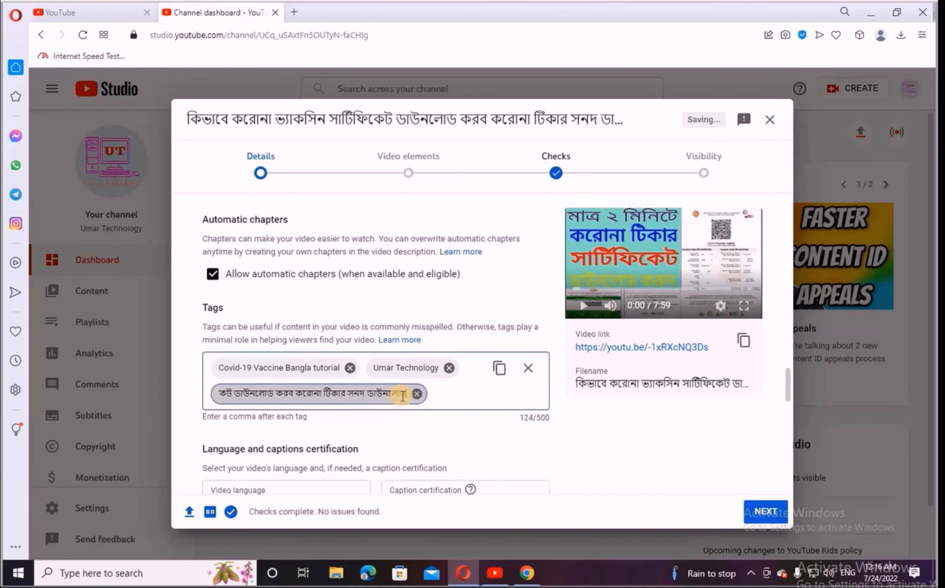
pyautogui.click(294, 393)
pyautogui.write(',')
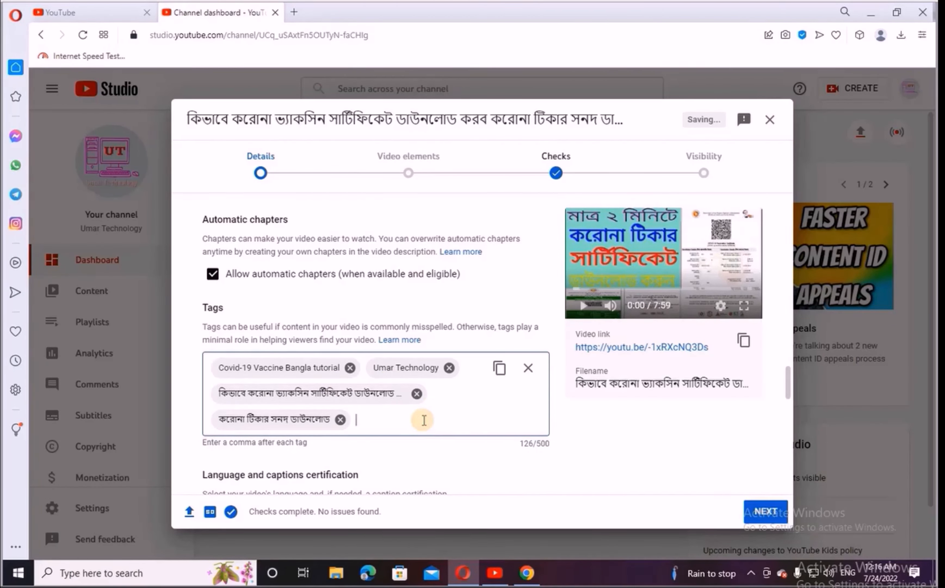
# Add the tags "covid 19 vacsing certificate", "টিকার সনদ" and "টিকার কার্ড" to the video.
pyautogui.write('covid 19 va')
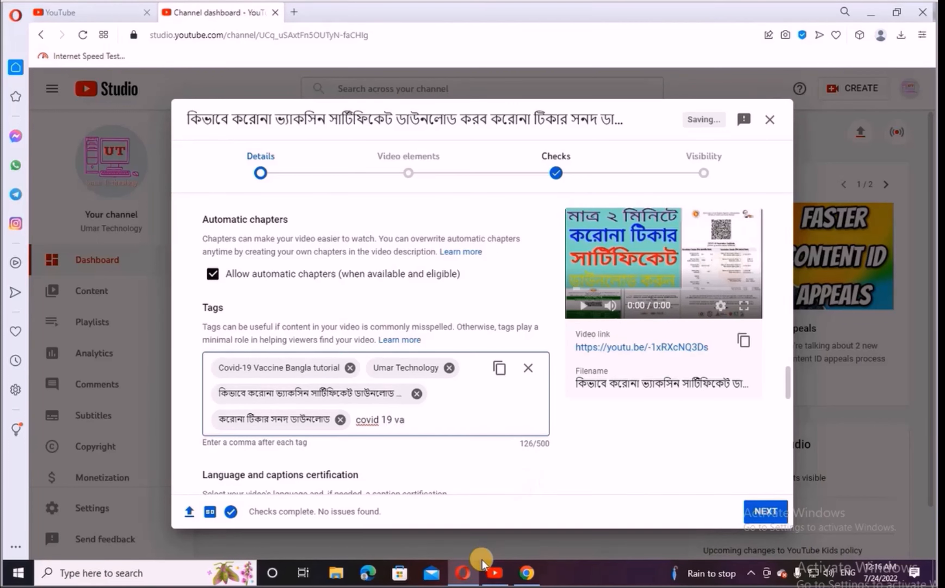
pyautogui.write('csing certificate,')
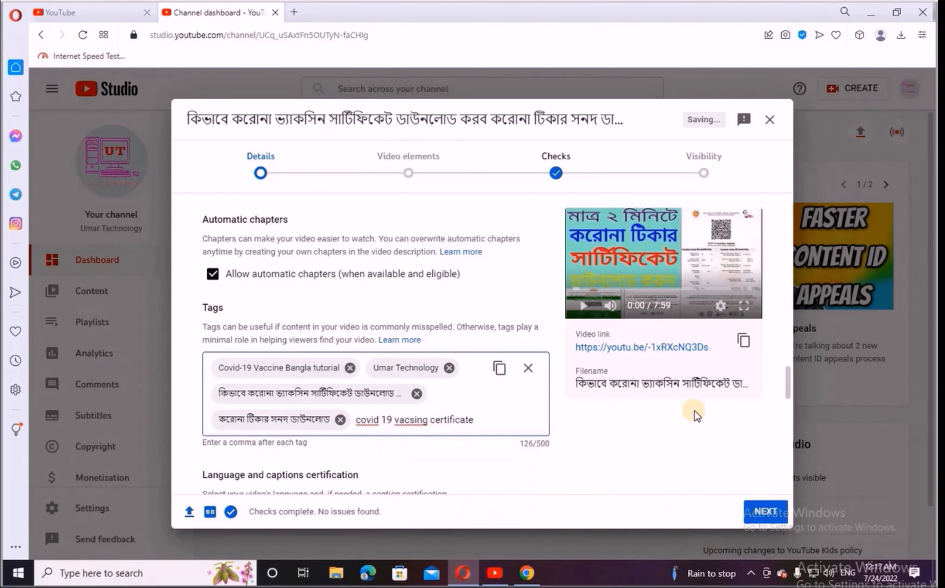
pyautogui.press('F12')
pyautogui.write('Tikar sonod, Tikar kard')
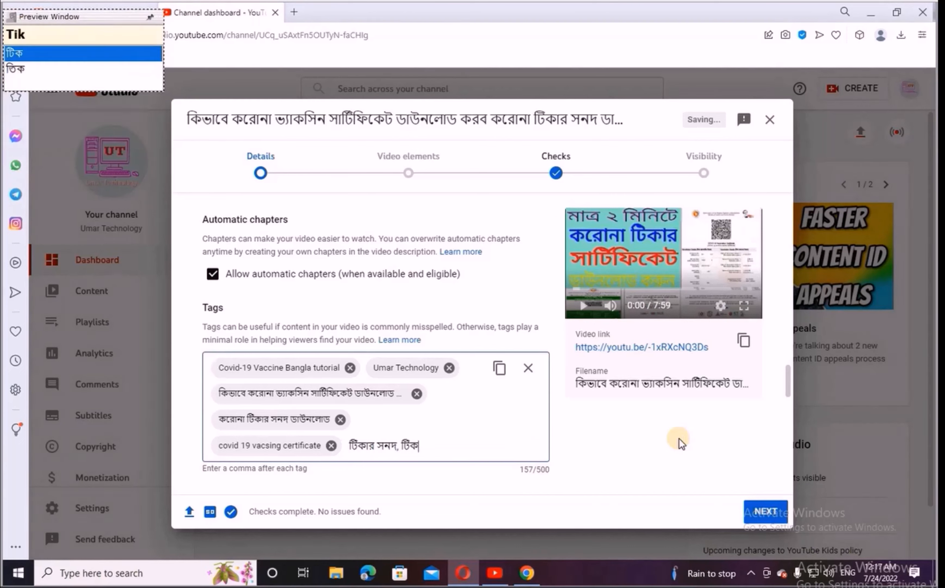
pyautogui.press('BackSpace')
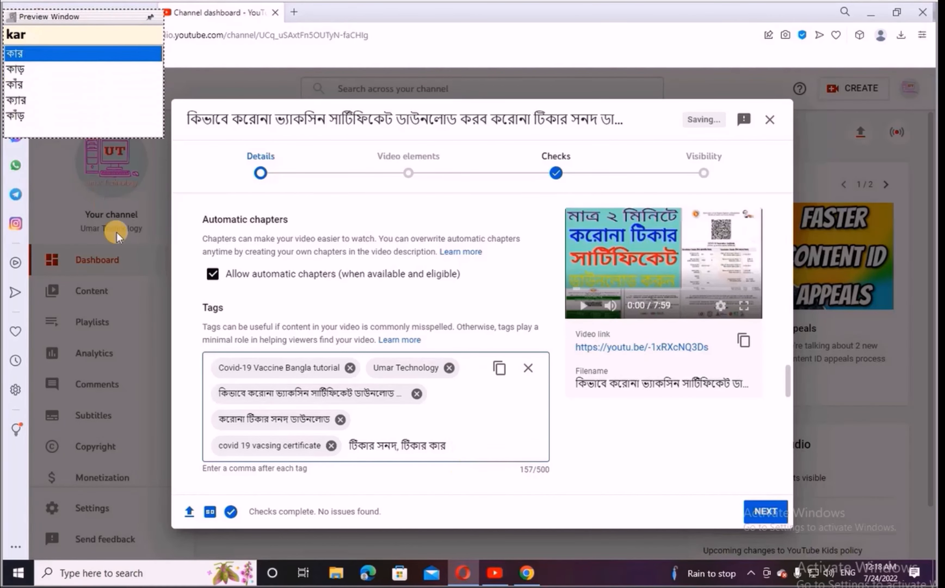
pyautogui.click(24, 91)
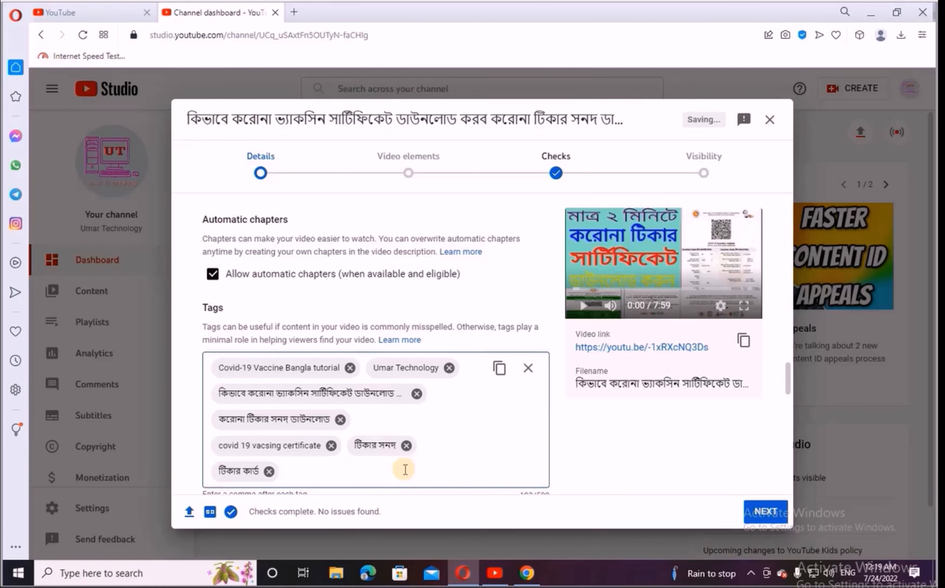
# Set the video language to Bangla.
pyautogui.scroll(-4, 450, 425)
pyautogui.scroll(-3, 448, 424)
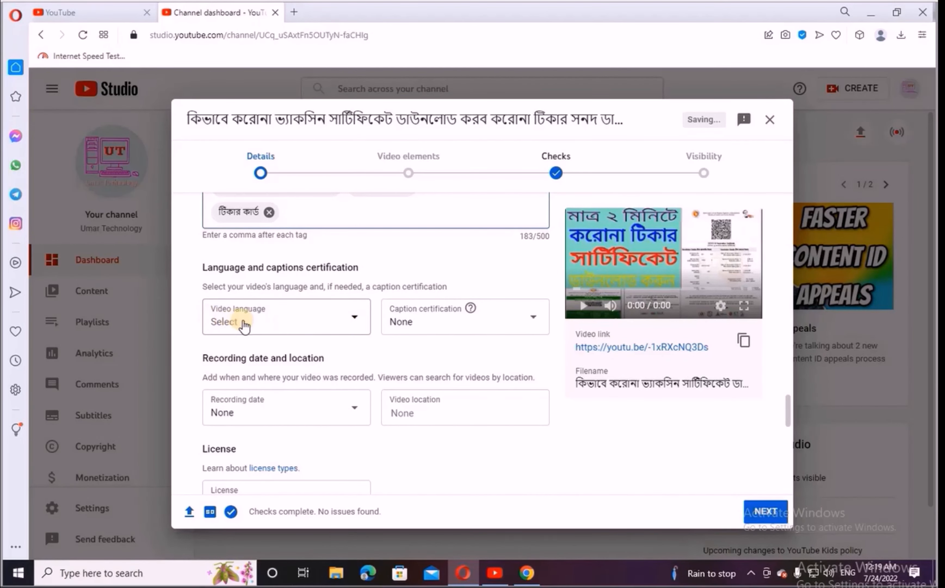
pyautogui.click(353, 320)
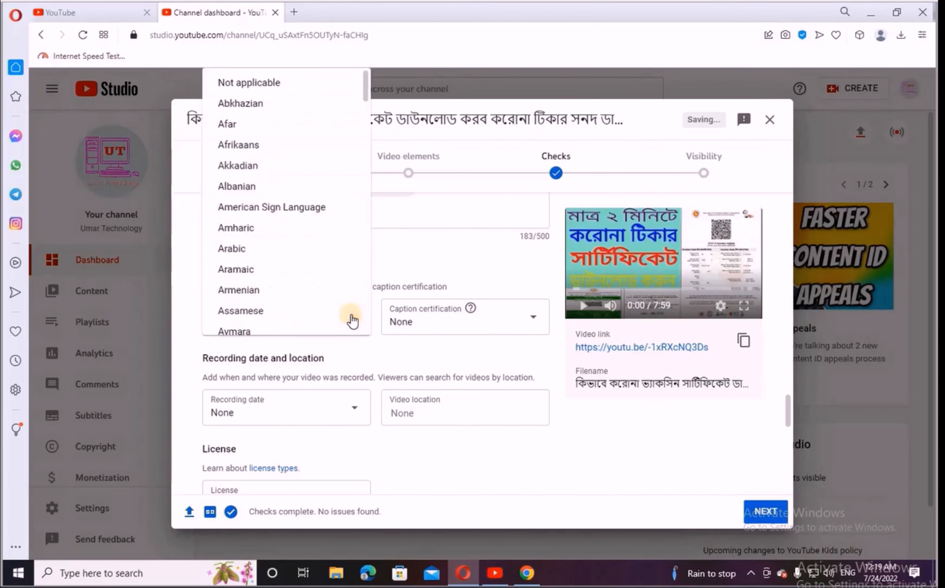
pyautogui.scroll(-6, 278, 291)
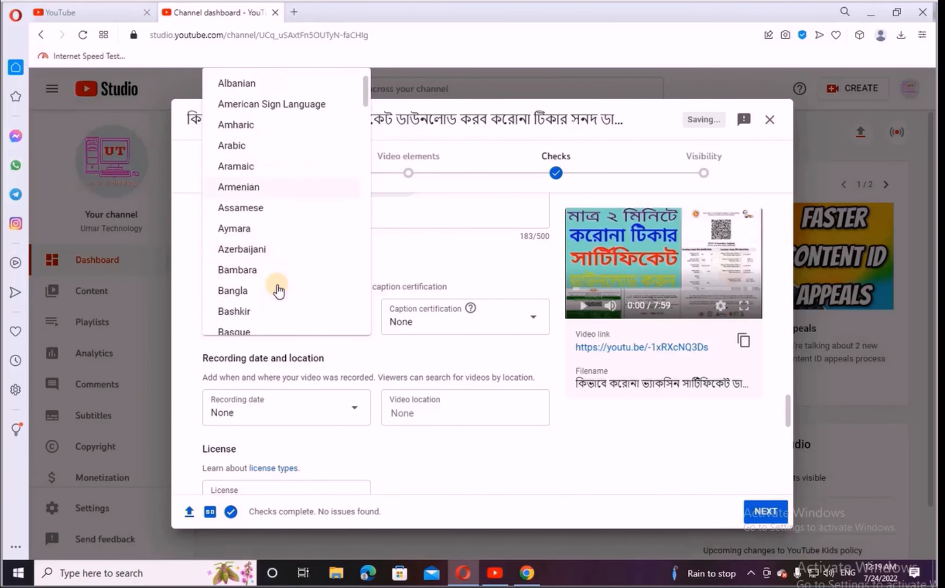
pyautogui.scroll(1, 262, 266)
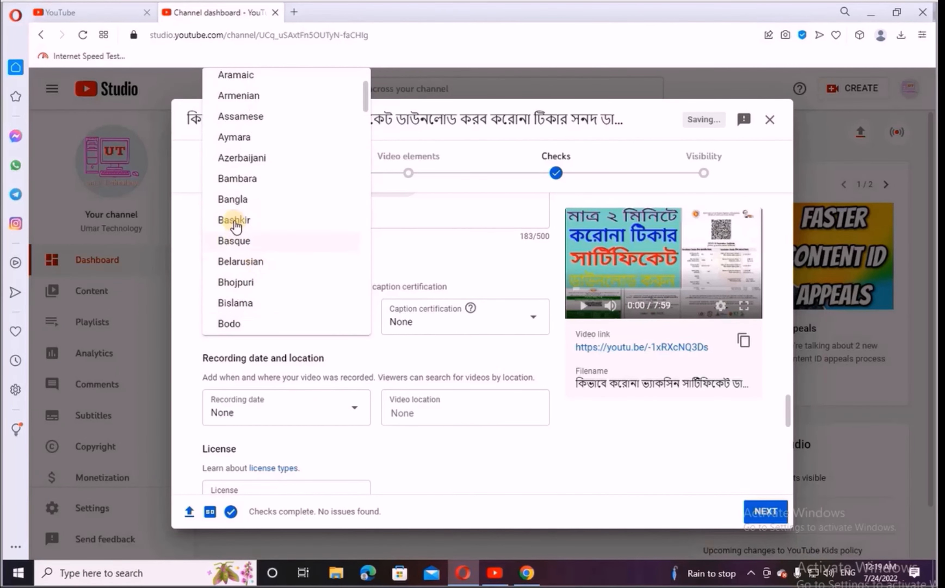
pyautogui.click(229, 201)
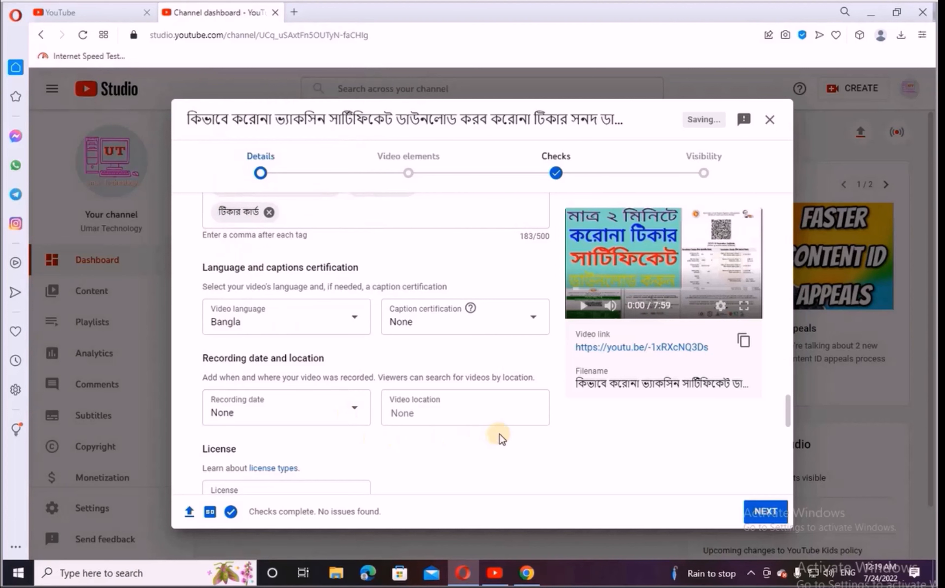
# Set the video location to Bangladesh and the recording date to Jul 24, 2022.
pyautogui.click(536, 412)
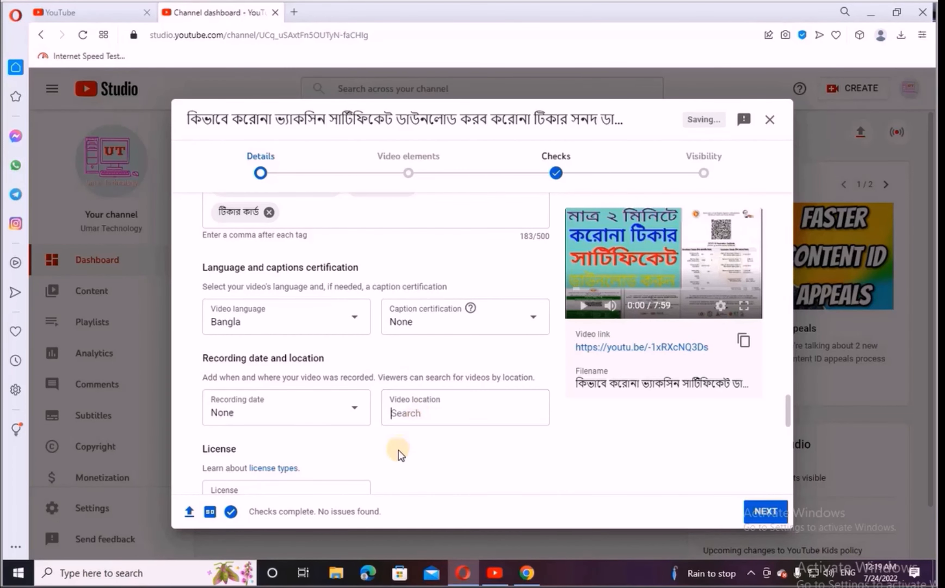
pyautogui.write('ba')
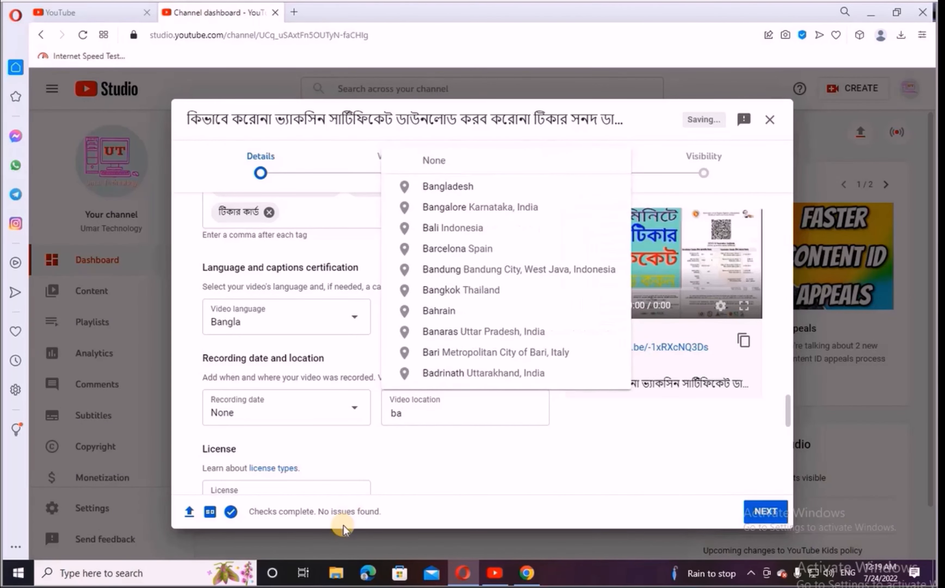
pyautogui.click(434, 188)
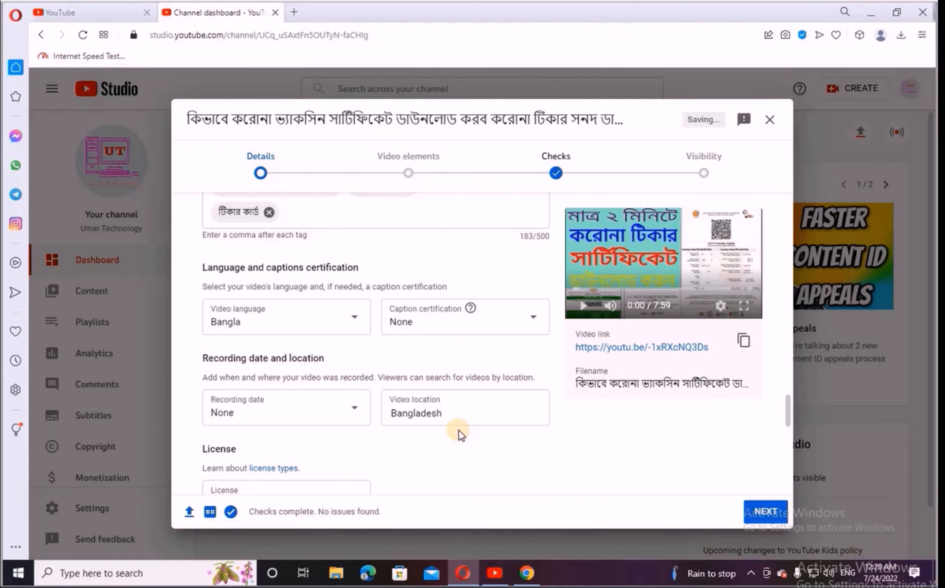
pyautogui.scroll(-2, 459, 429)
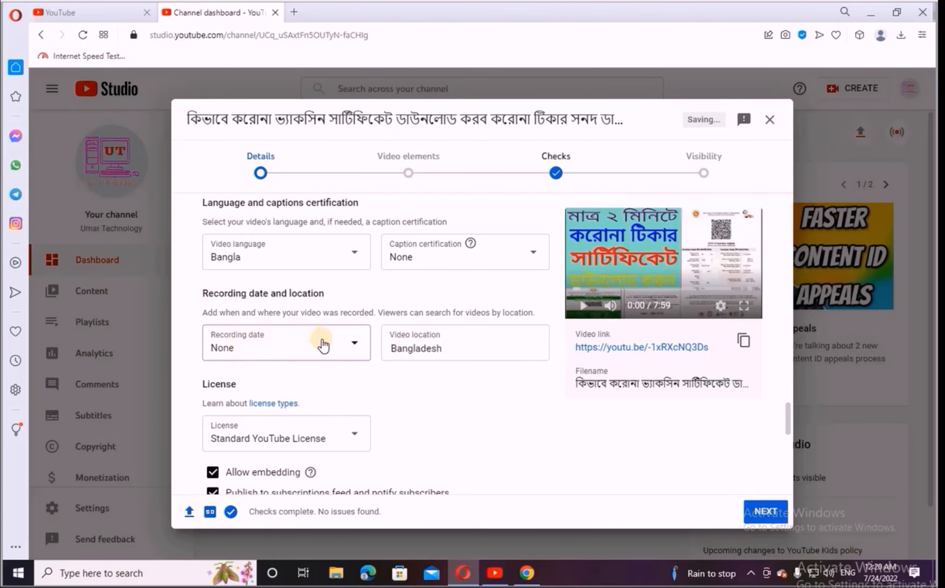
pyautogui.click(354, 344)
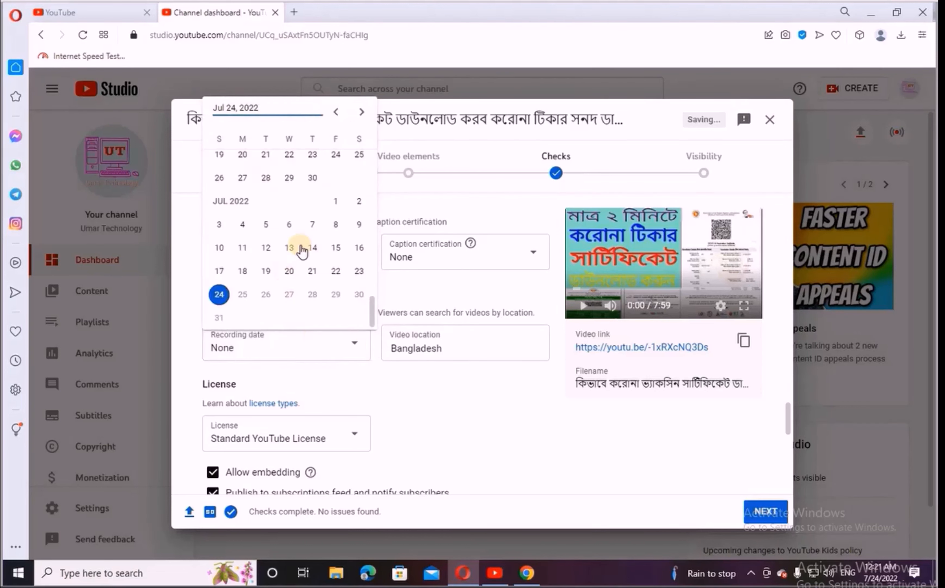
pyautogui.click(231, 296)
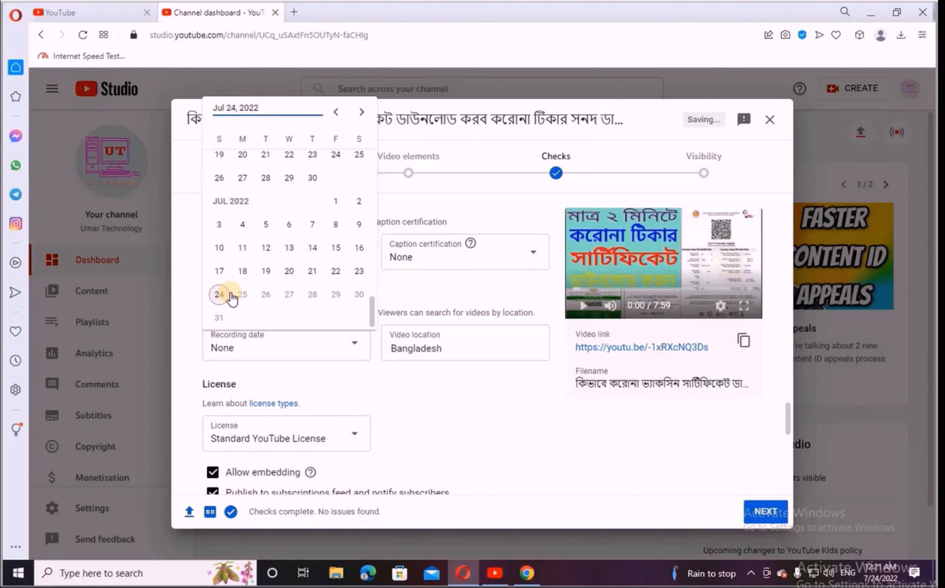
pyautogui.click(233, 298)
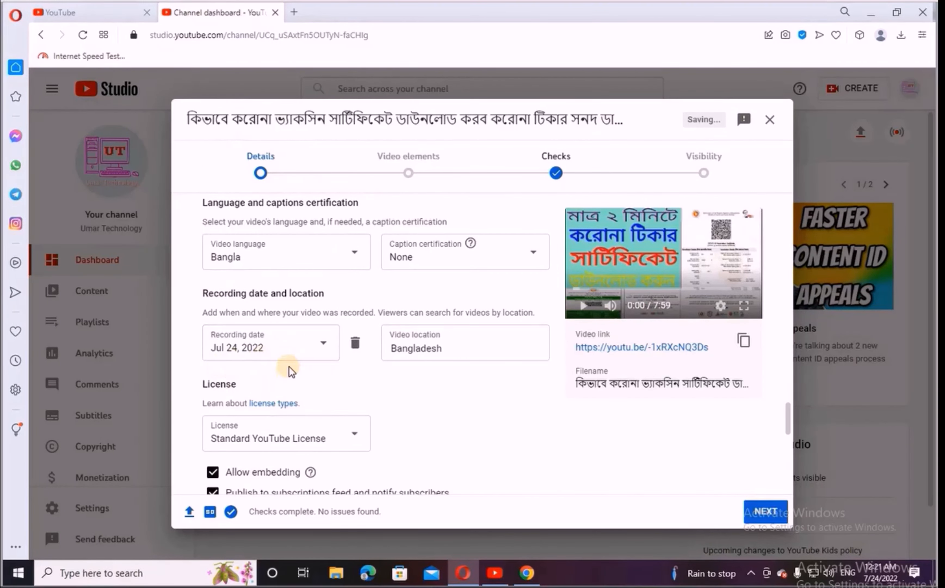
# Choose Standard YouTube License as the video's license.
pyautogui.scroll(-3, 307, 379)
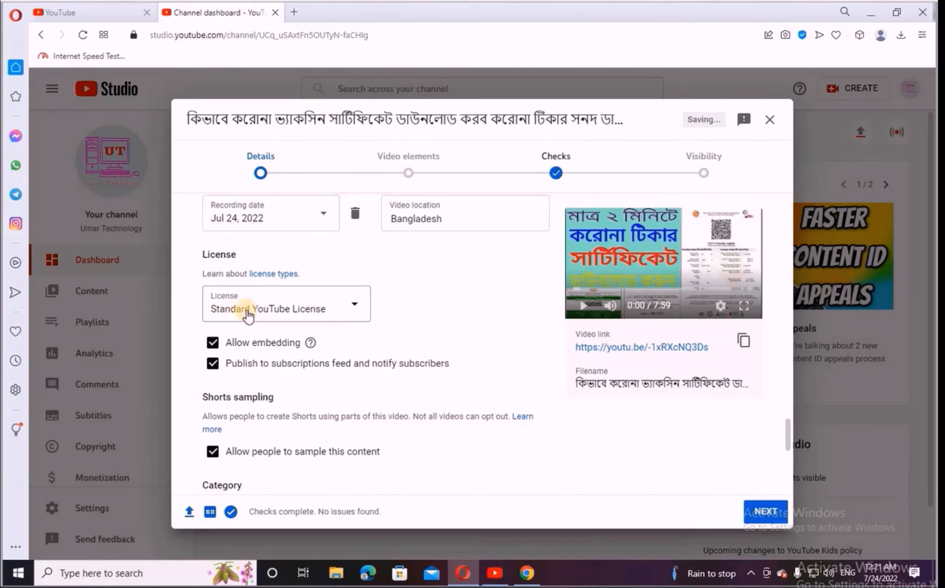
pyautogui.click(354, 307)
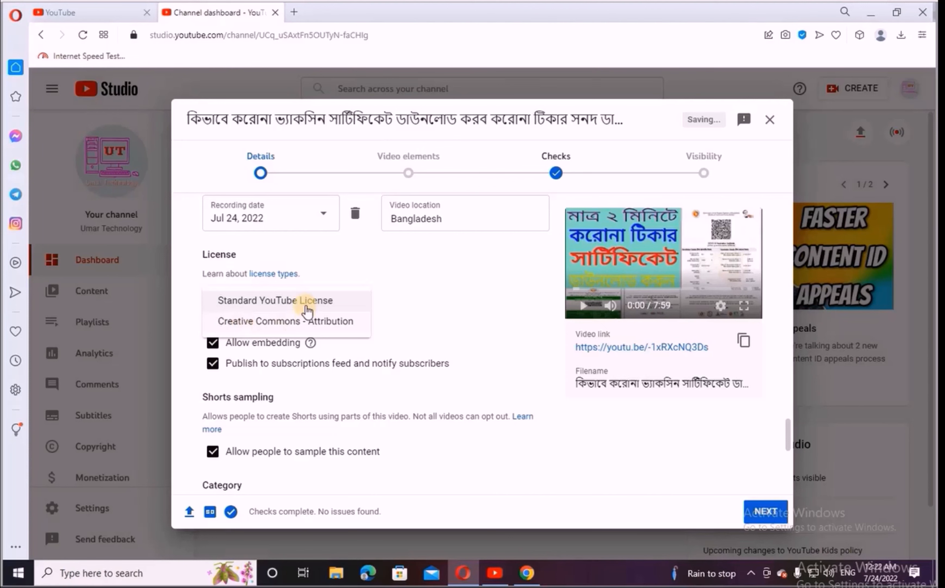
pyautogui.click(266, 303)
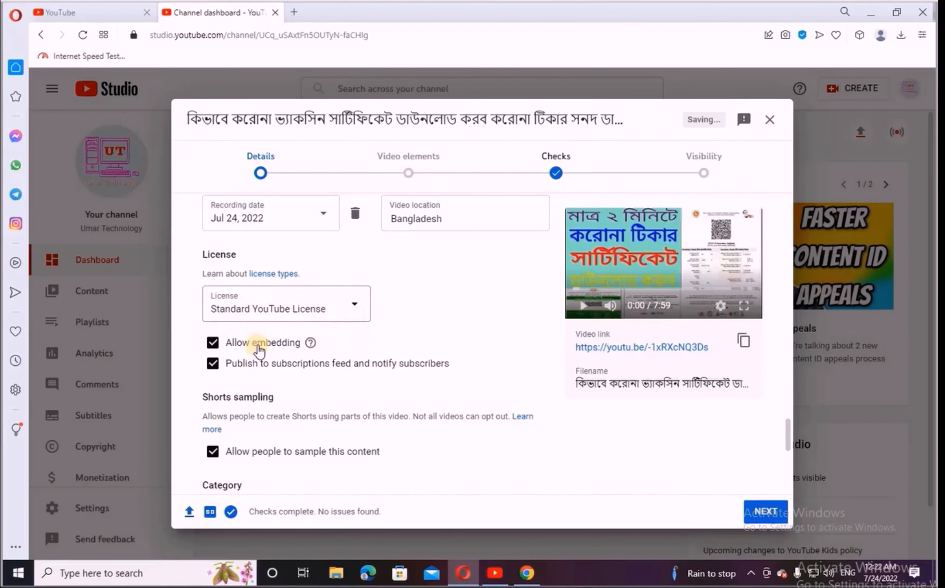
# Review the embedding, subscription feed and Shorts sampling options, and choose Science & Technology as the video category.
pyautogui.scroll(-2, 229, 297)
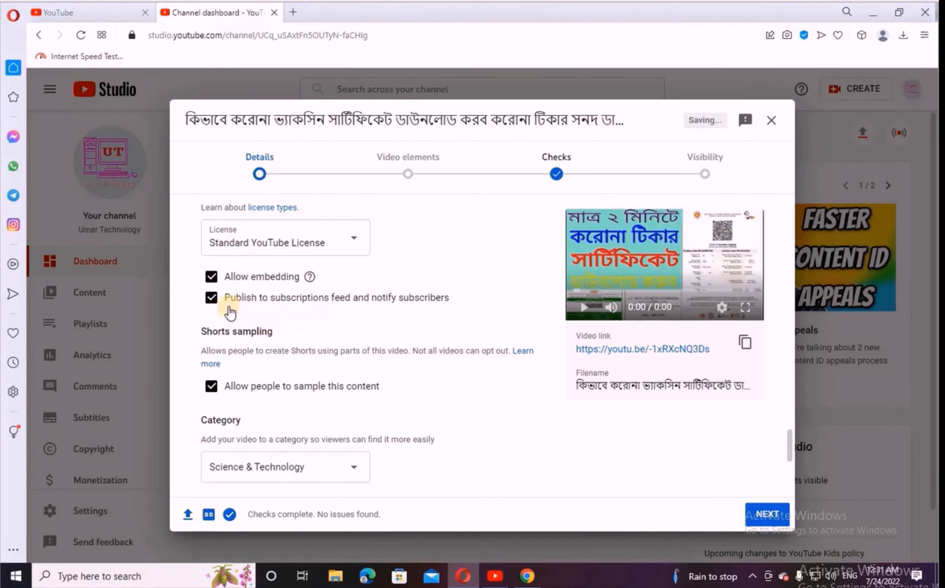
pyautogui.scroll(-1, 227, 311)
pyautogui.scroll(-3, 227, 311)
pyautogui.scroll(2, 223, 280)
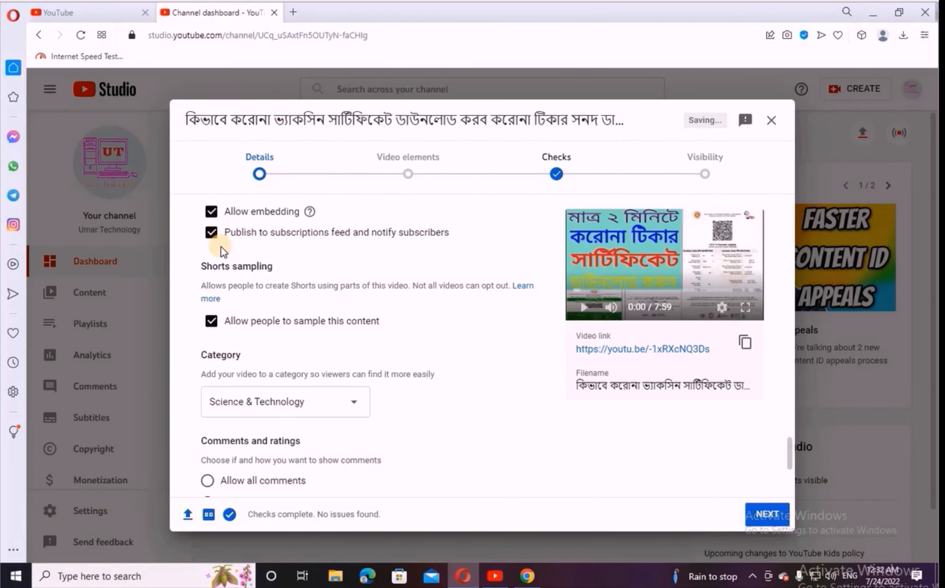
pyautogui.scroll(-2, 271, 281)
pyautogui.scroll(2, 273, 286)
pyautogui.scroll(-3, 287, 306)
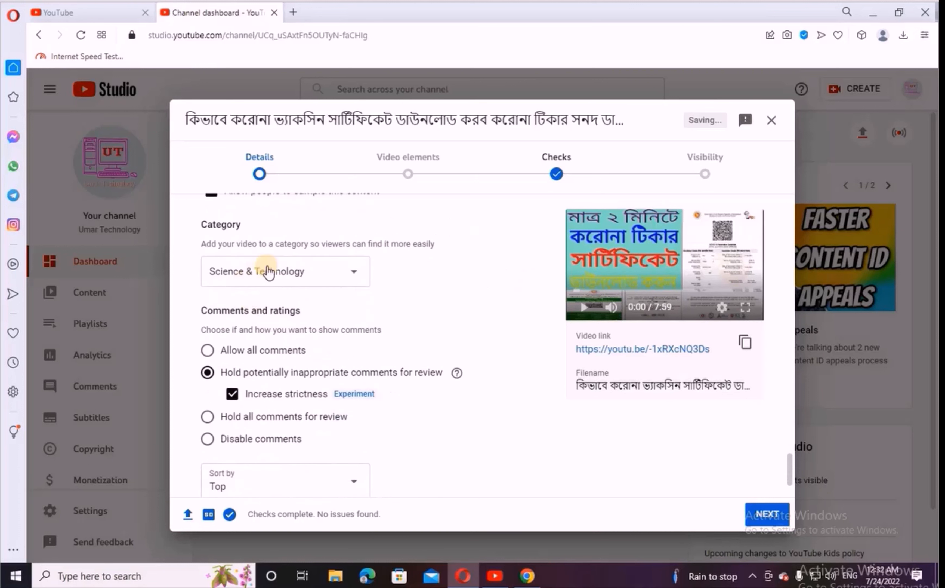
pyautogui.click(356, 274)
pyautogui.scroll(-1, 301, 295)
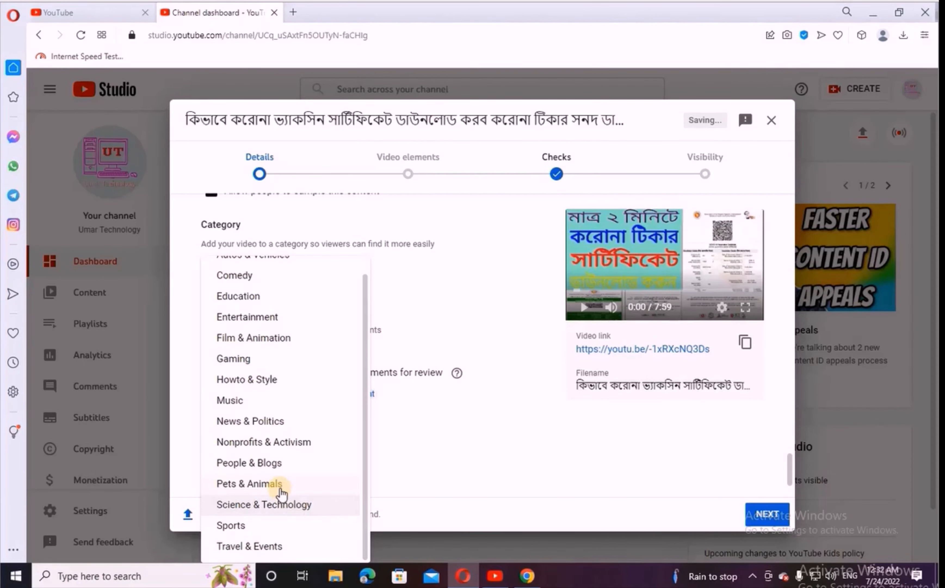
pyautogui.click(288, 505)
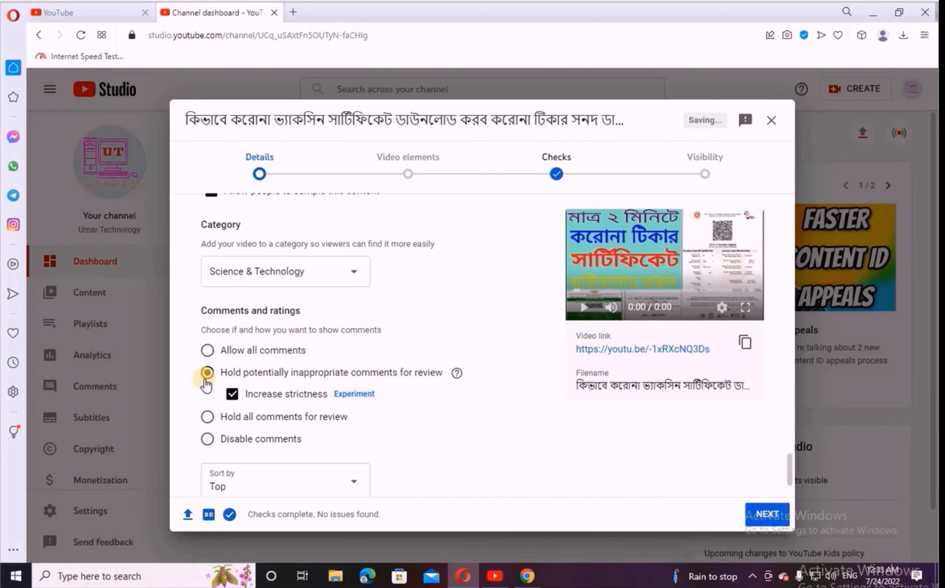
# Keep increased strictness on for holding potentially inappropriate comments, and sort the comments by Top.
pyautogui.click(233, 394)
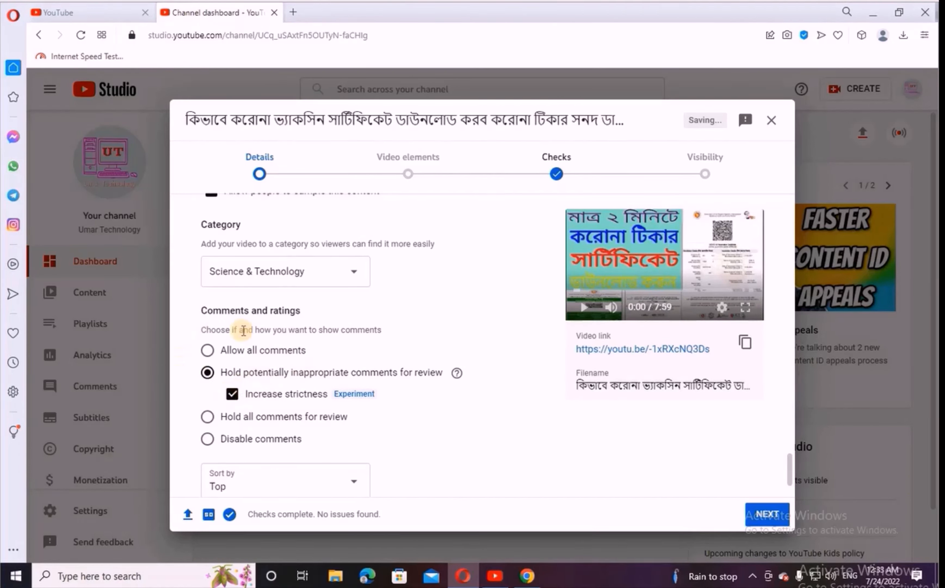
pyautogui.scroll(-2, 410, 291)
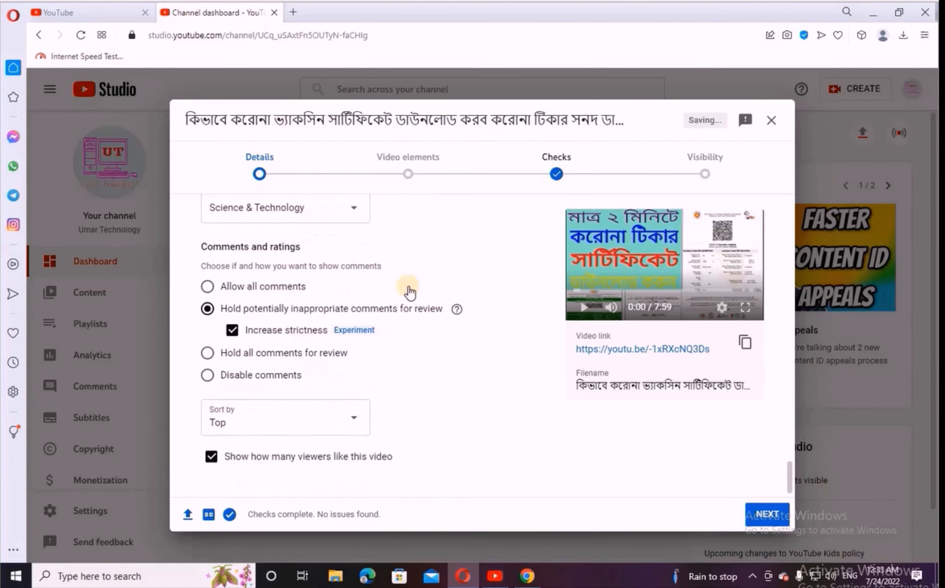
pyautogui.click(356, 418)
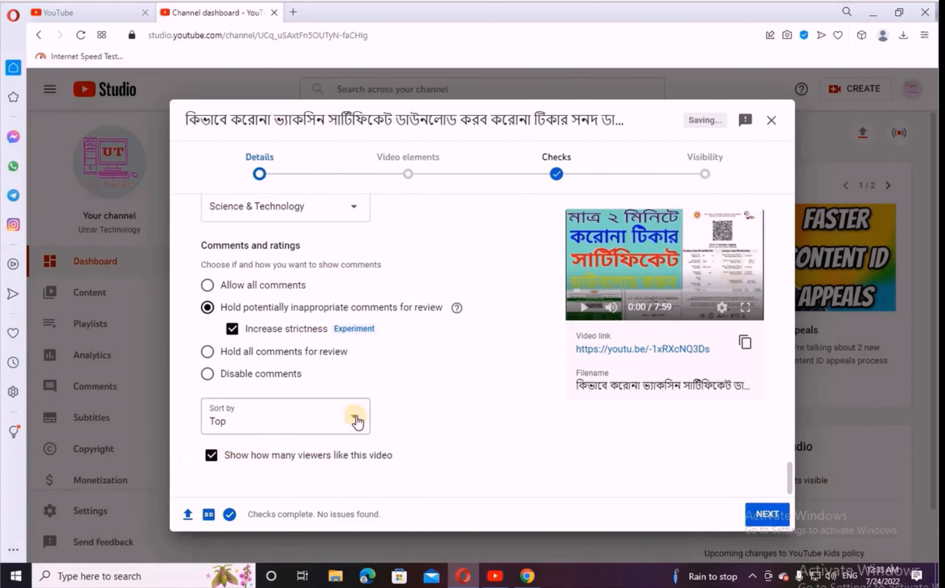
pyautogui.click(355, 419)
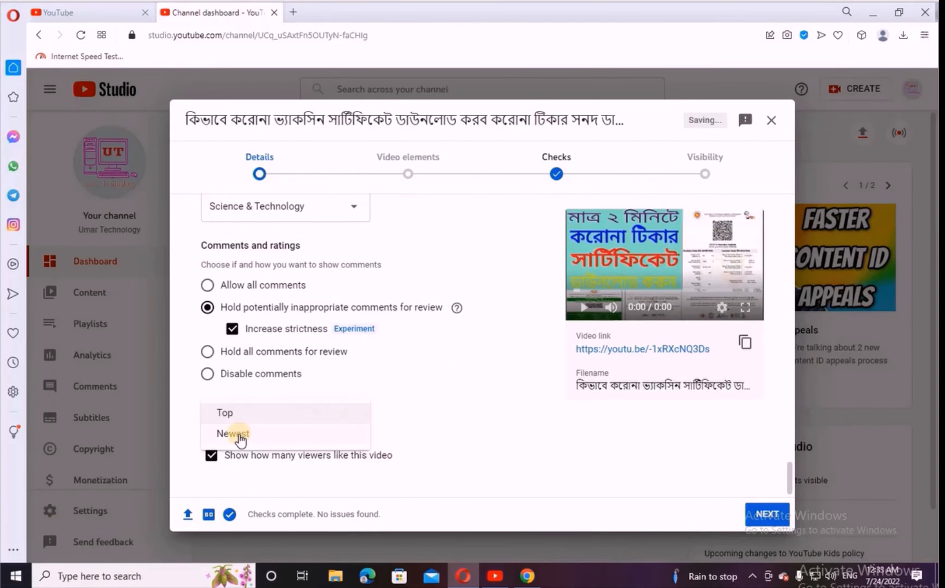
pyautogui.click(225, 413)
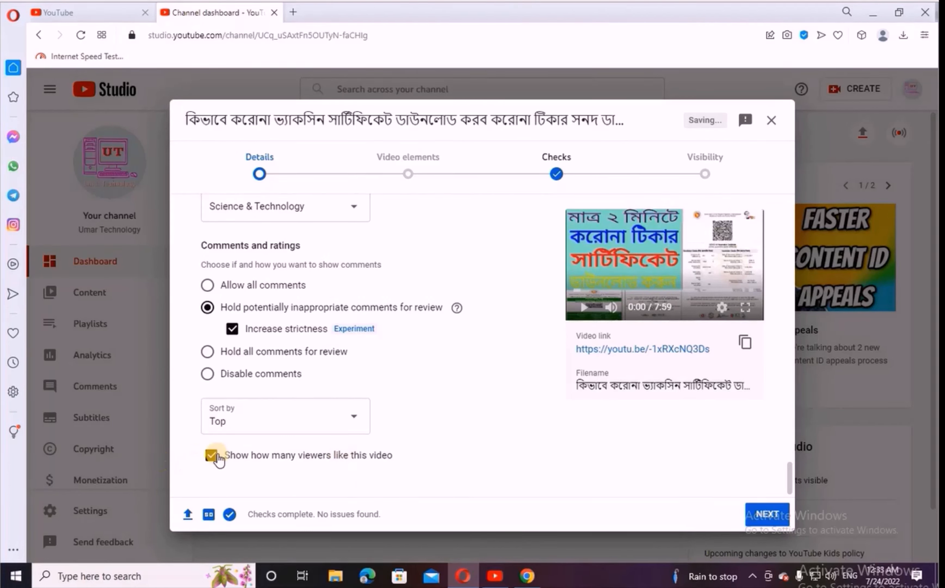
# Proceed through the video elements and checks stages to the visibility settings without adding subtitles, an end screen or cards.
pyautogui.click(763, 516)
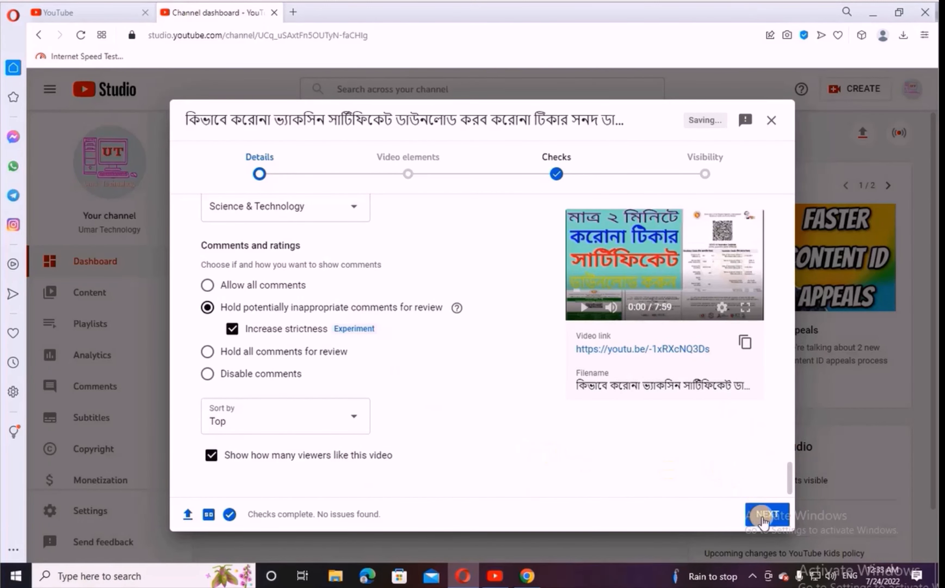
pyautogui.click(763, 517)
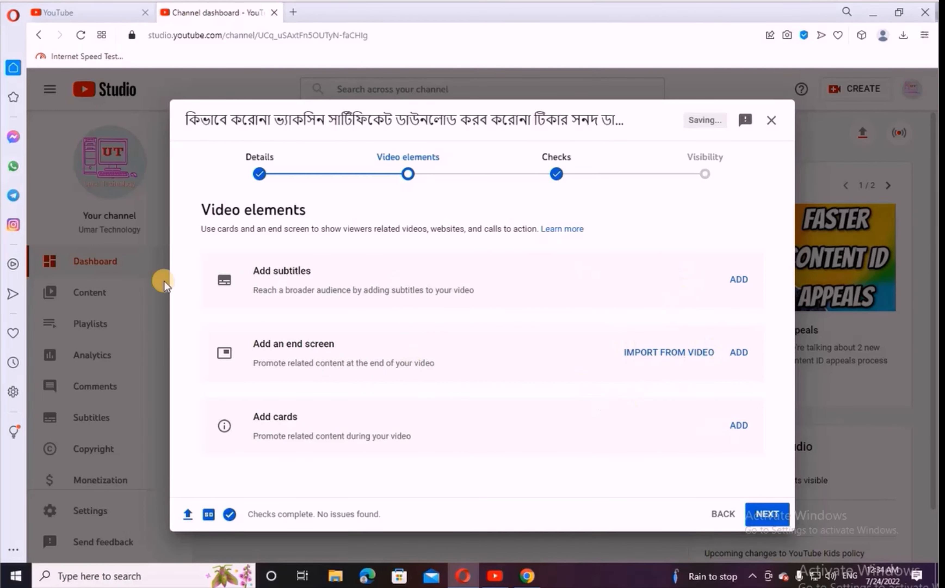
pyautogui.click(758, 515)
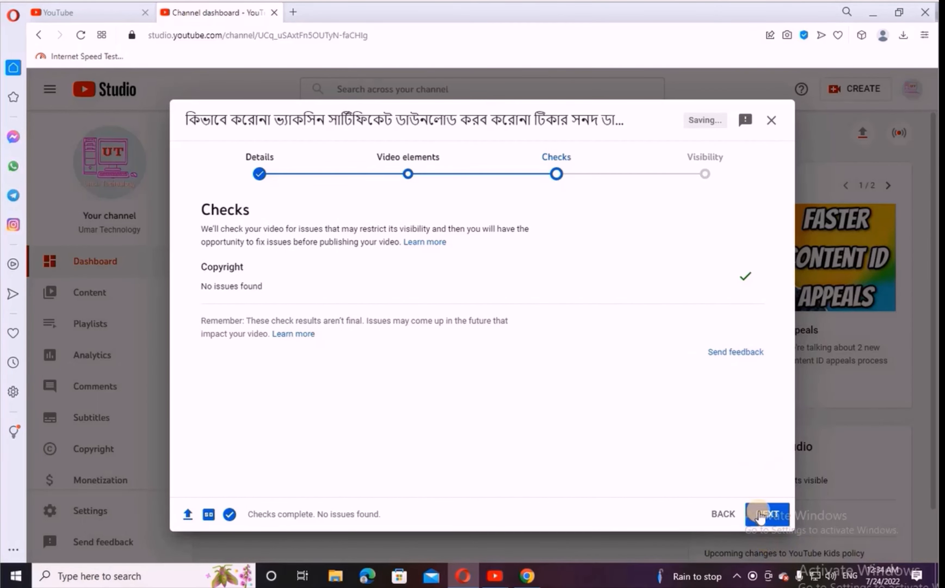
pyautogui.click(760, 514)
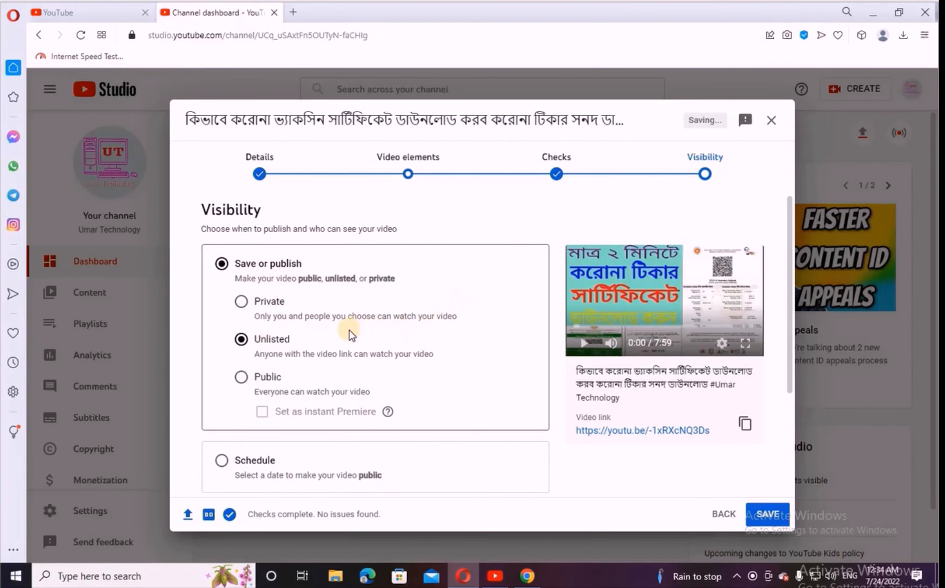
# Try the Private, Unlisted and Public visibility options in turn.
pyautogui.scroll(-3, 352, 335)
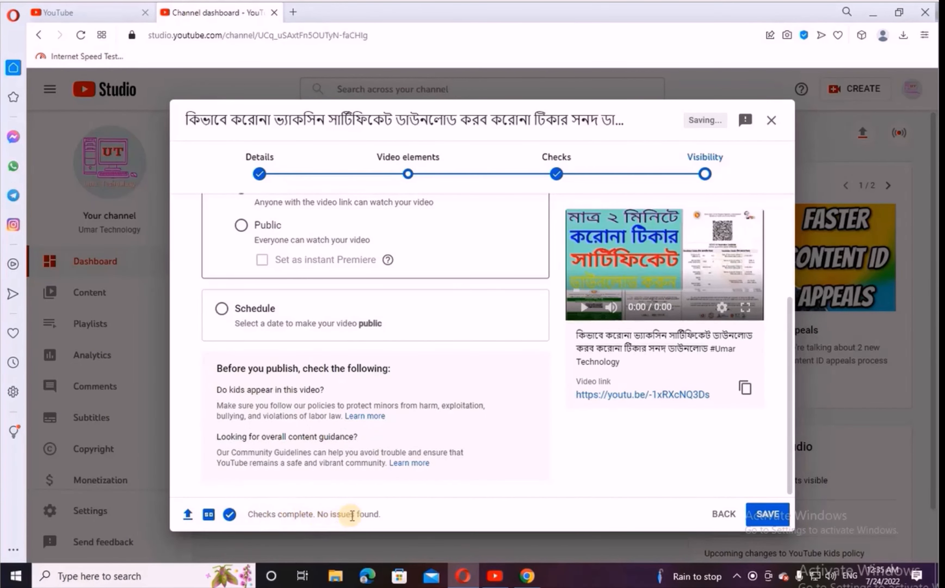
pyautogui.scroll(3, 322, 368)
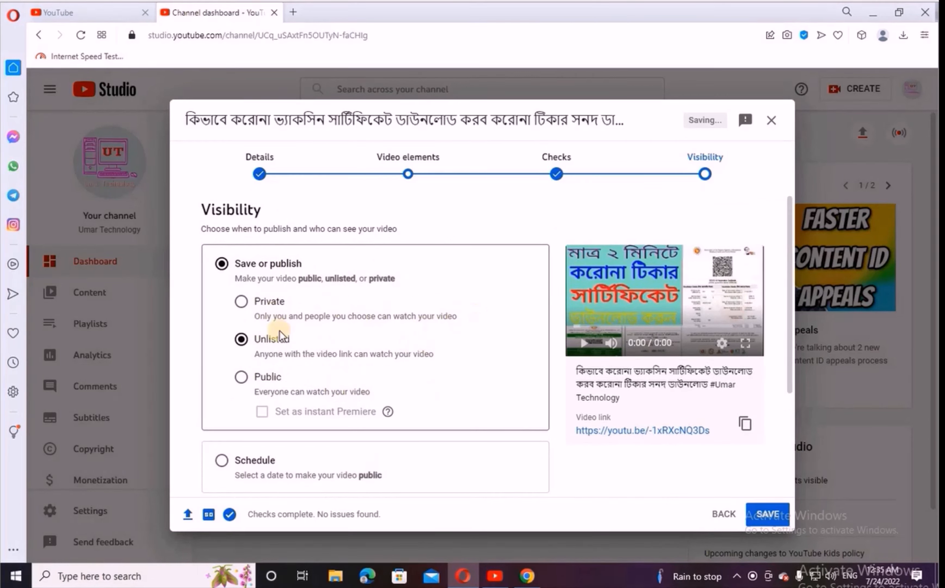
pyautogui.click(241, 302)
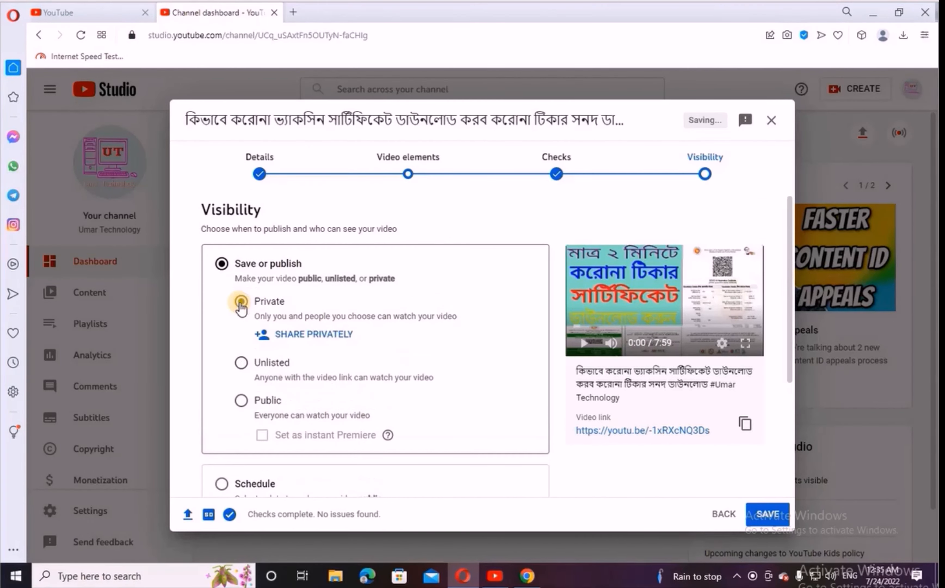
pyautogui.click(241, 362)
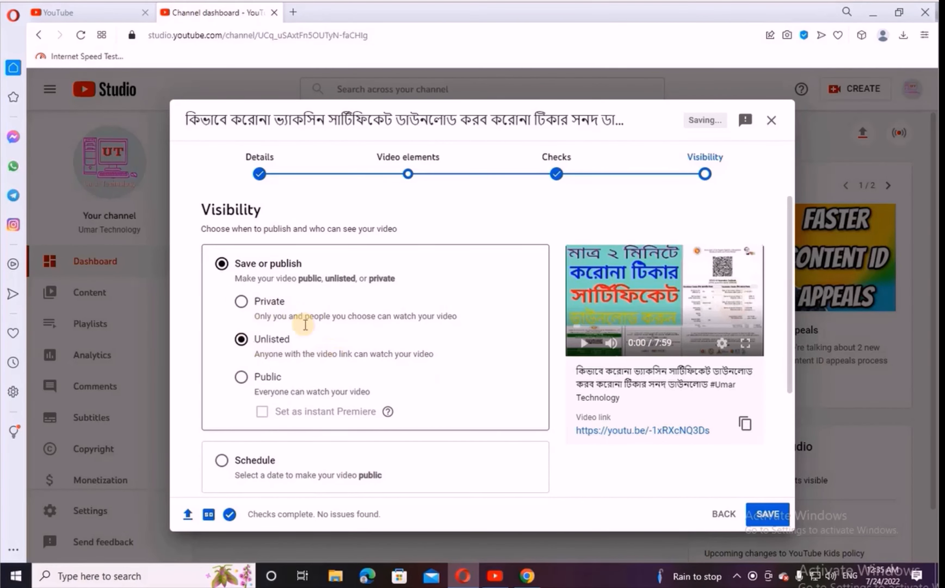
pyautogui.click(241, 380)
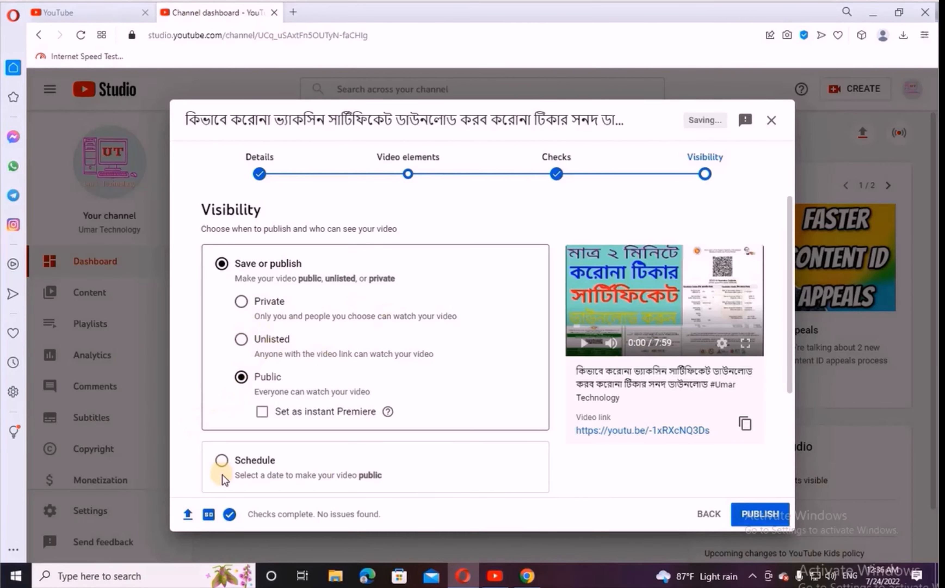
# Schedule the video to go public on Jul 25, 2022 at 7:00 PM.
pyautogui.click(221, 460)
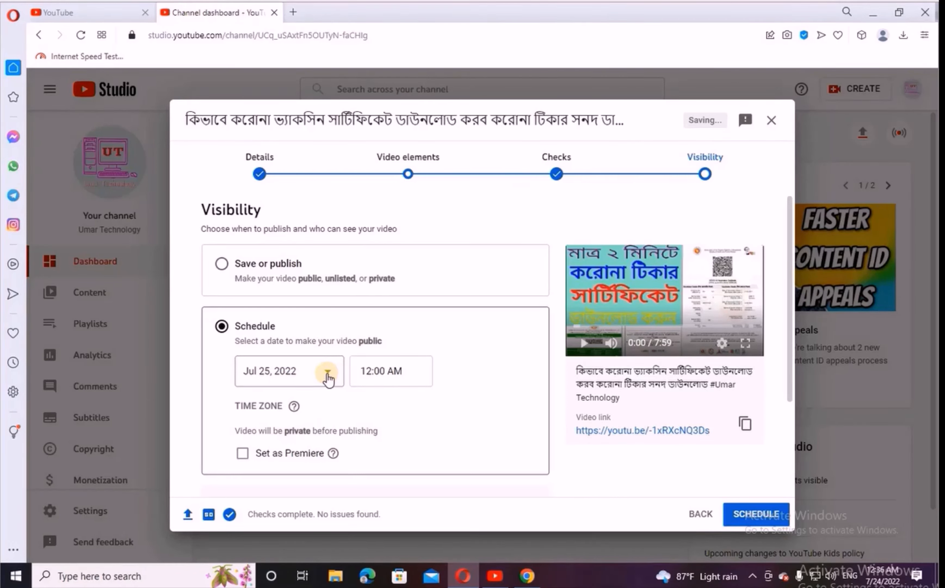
pyautogui.click(412, 371)
pyautogui.scroll(-12, 386, 298)
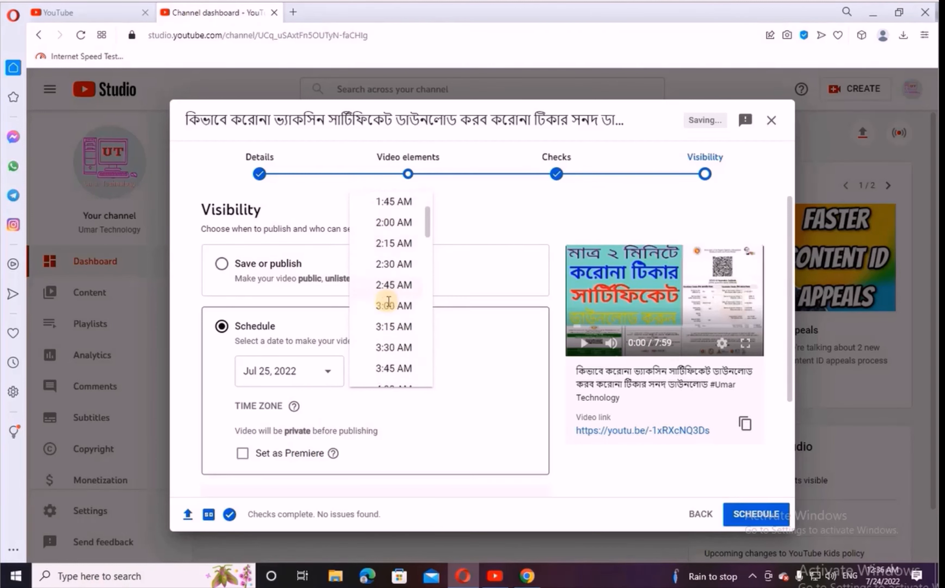
pyautogui.scroll(-16, 389, 308)
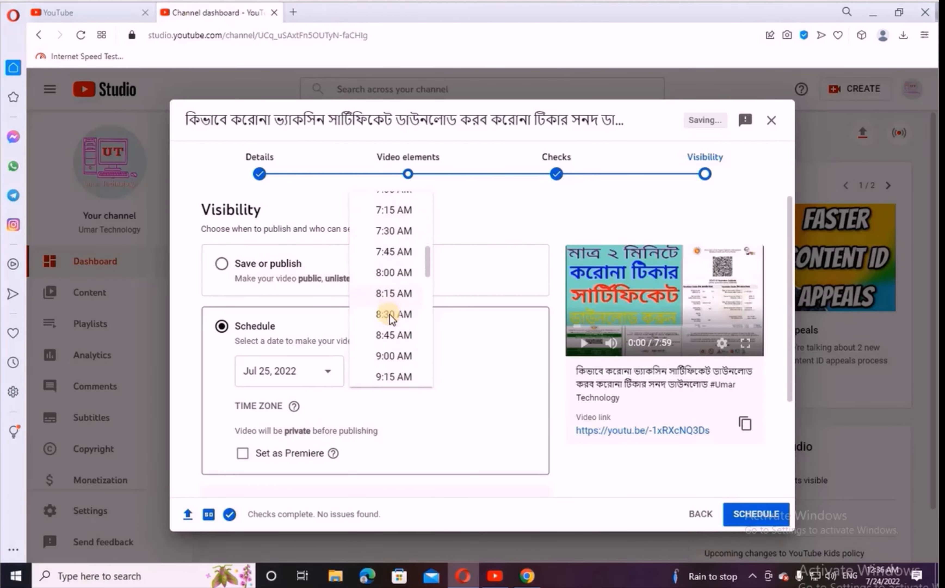
pyautogui.scroll(-2, 392, 319)
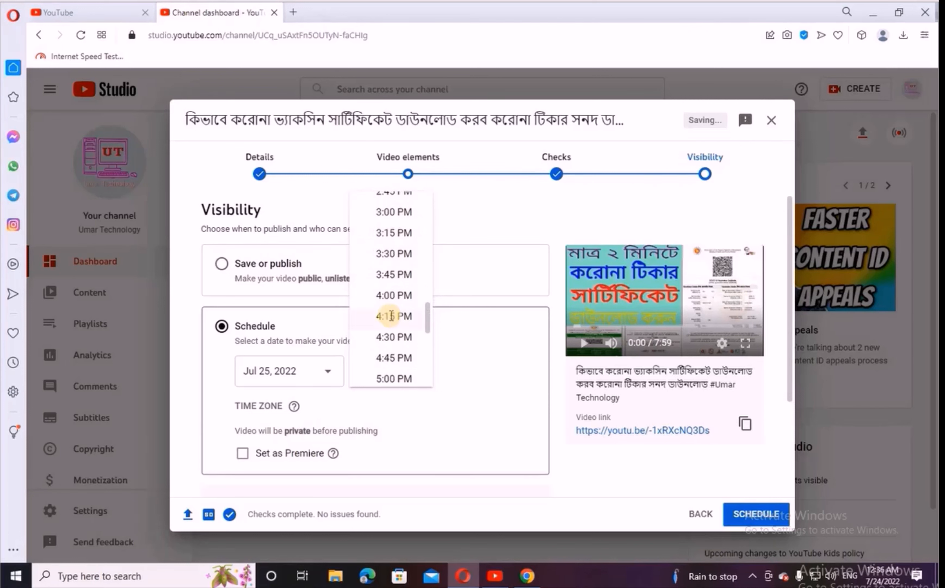
pyautogui.scroll(7, 392, 319)
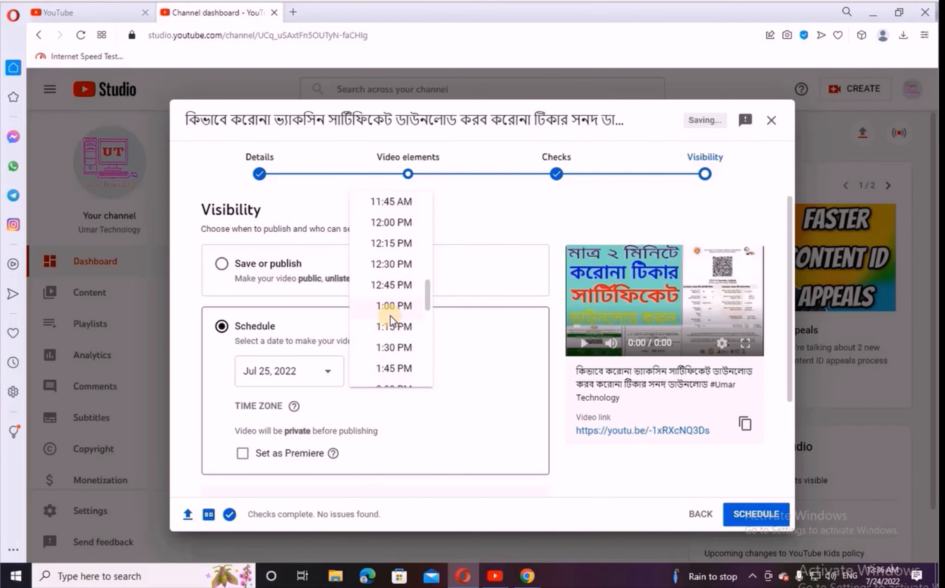
pyautogui.scroll(-12, 392, 317)
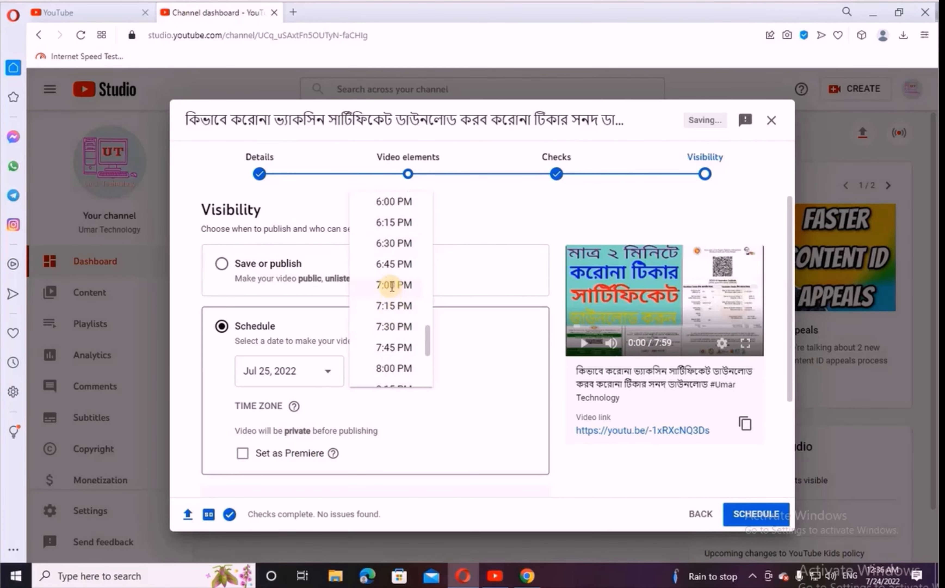
pyautogui.click(392, 286)
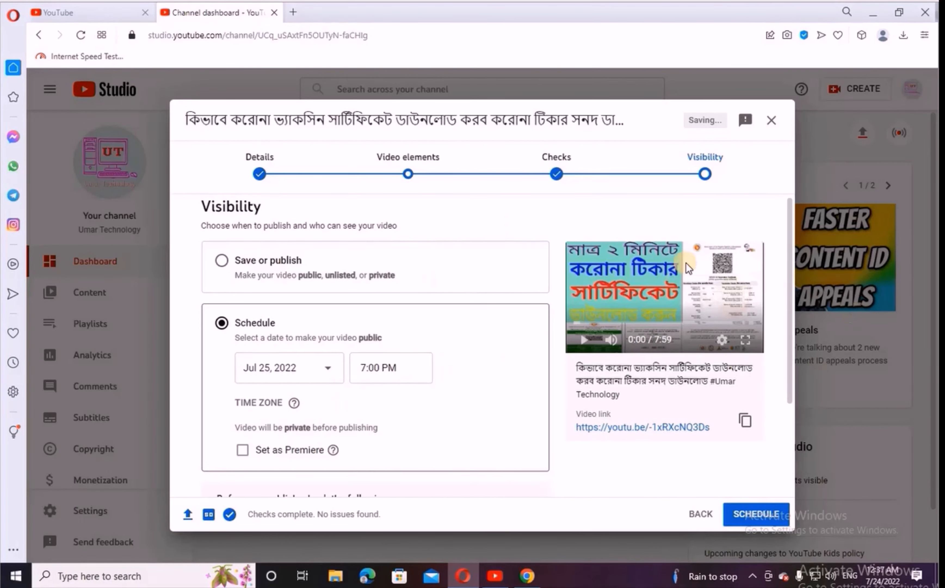
pyautogui.click(753, 517)
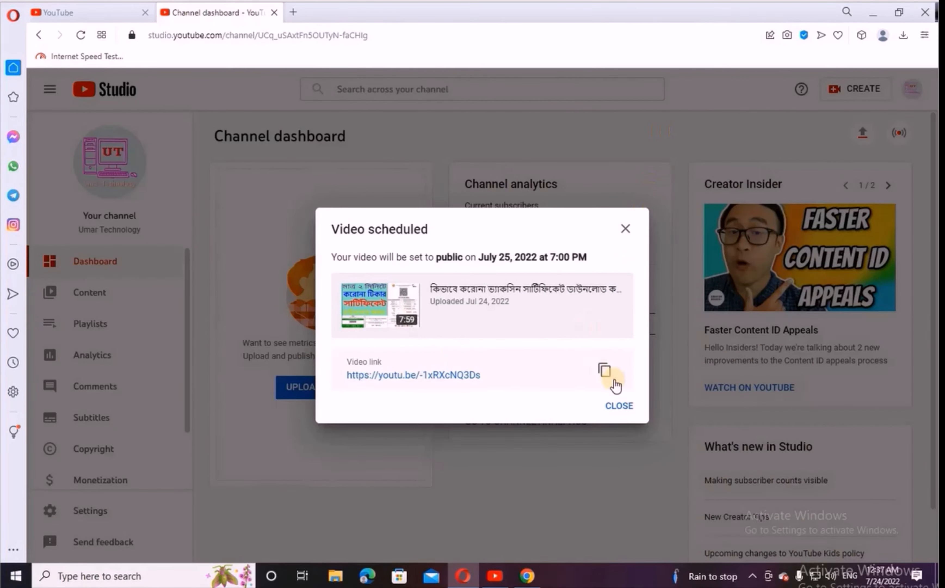
# Close the scheduling confirmation and view the scheduled video in the channel content list, dismissing the tip.
pyautogui.click(624, 406)
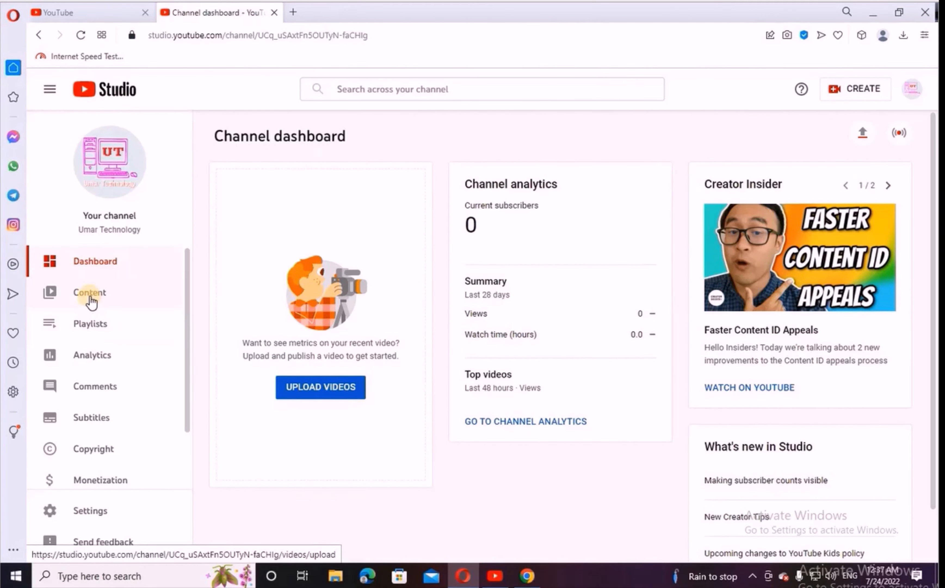
pyautogui.click(90, 302)
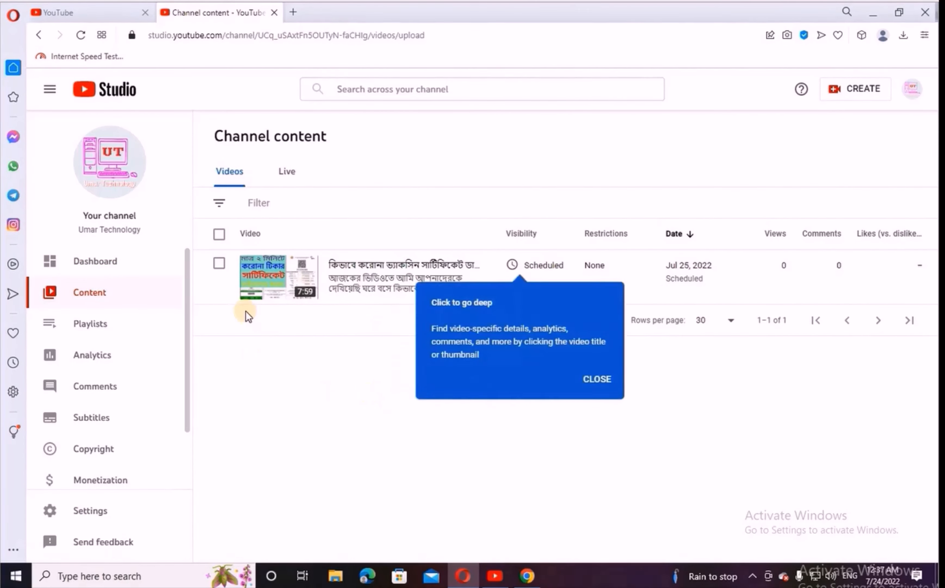
pyautogui.click(597, 380)
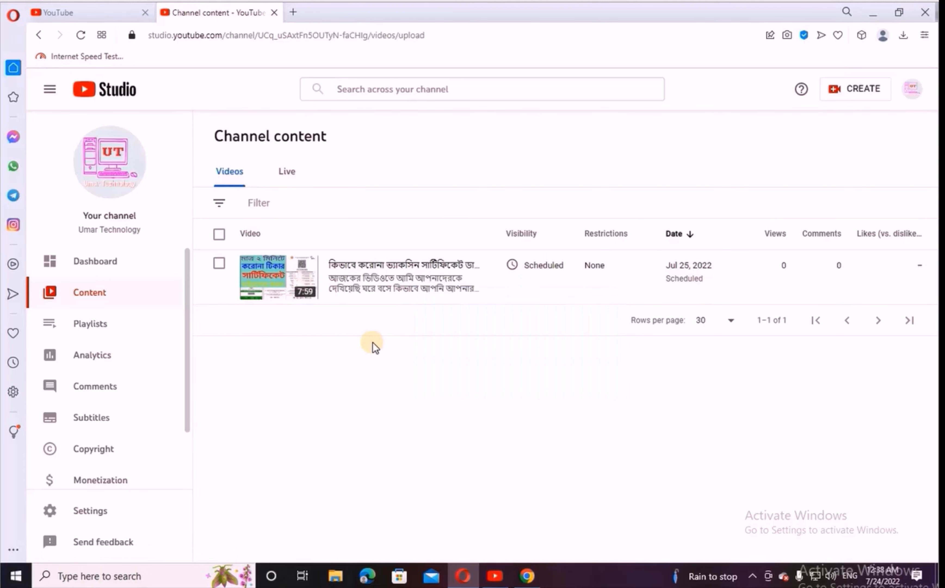